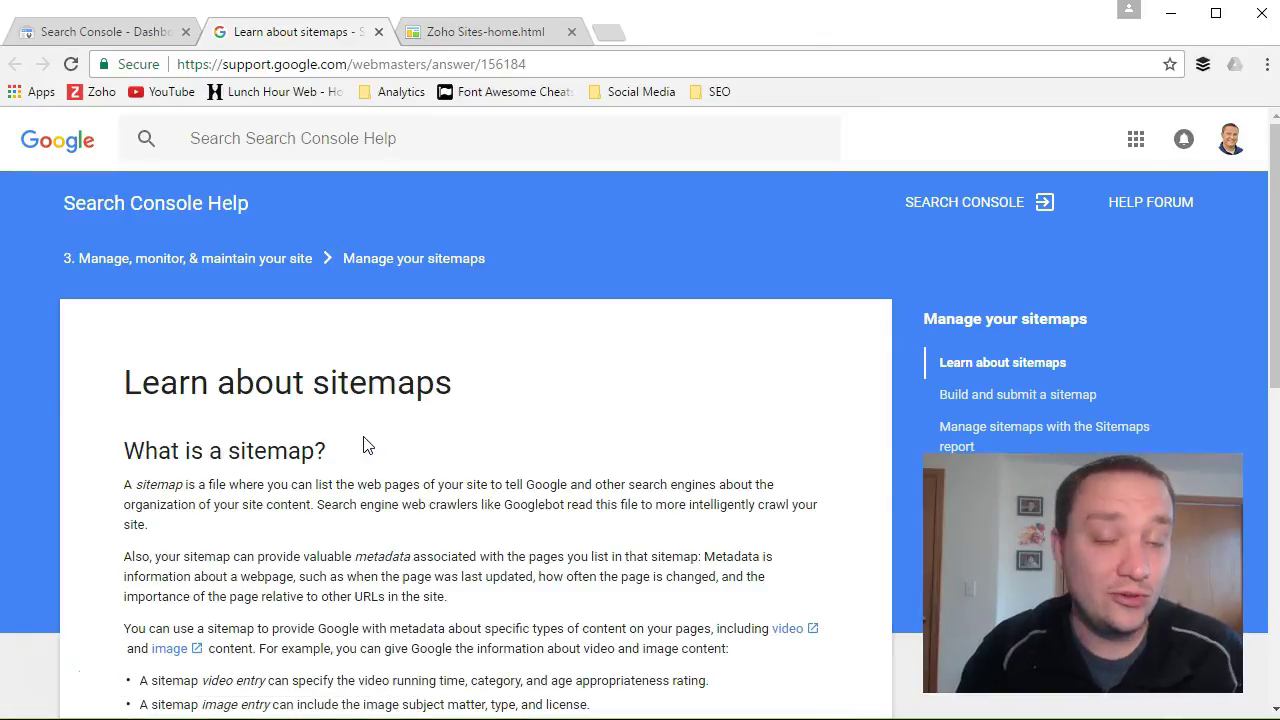
Read the help article on what a sitemap is, which sites need one, and the note on its benefits.
click(331, 452)
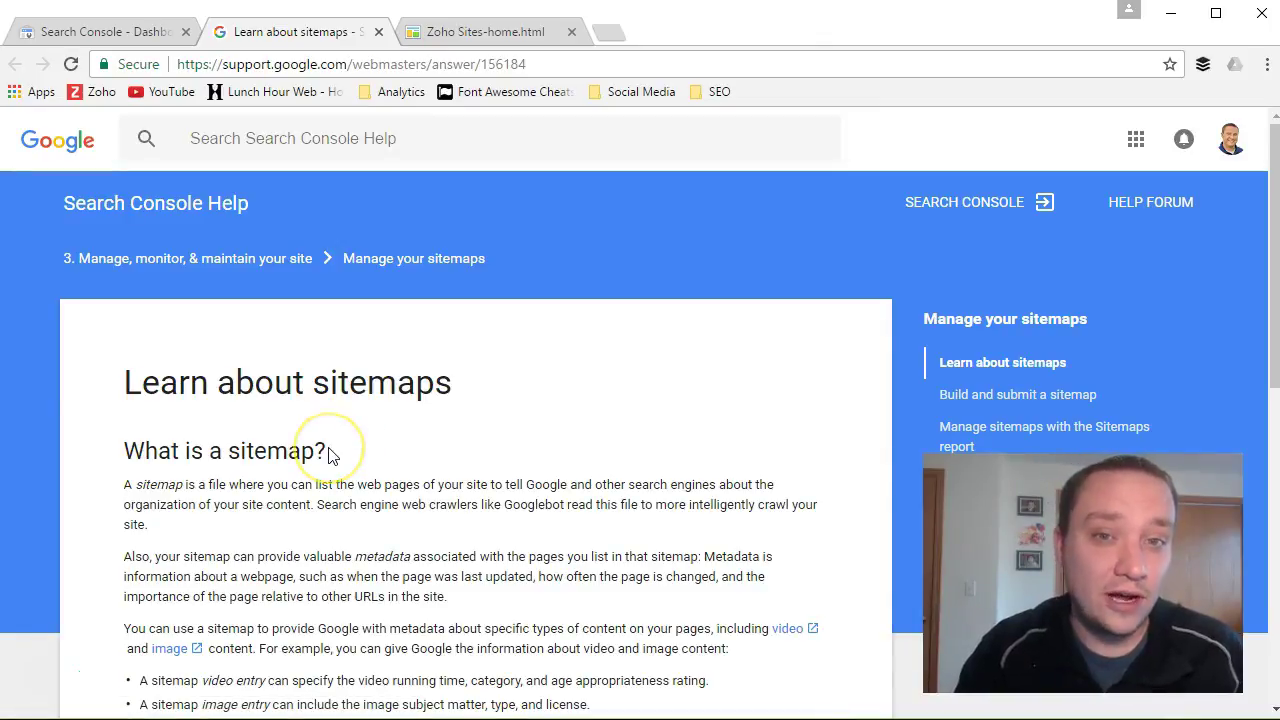
click(143, 487)
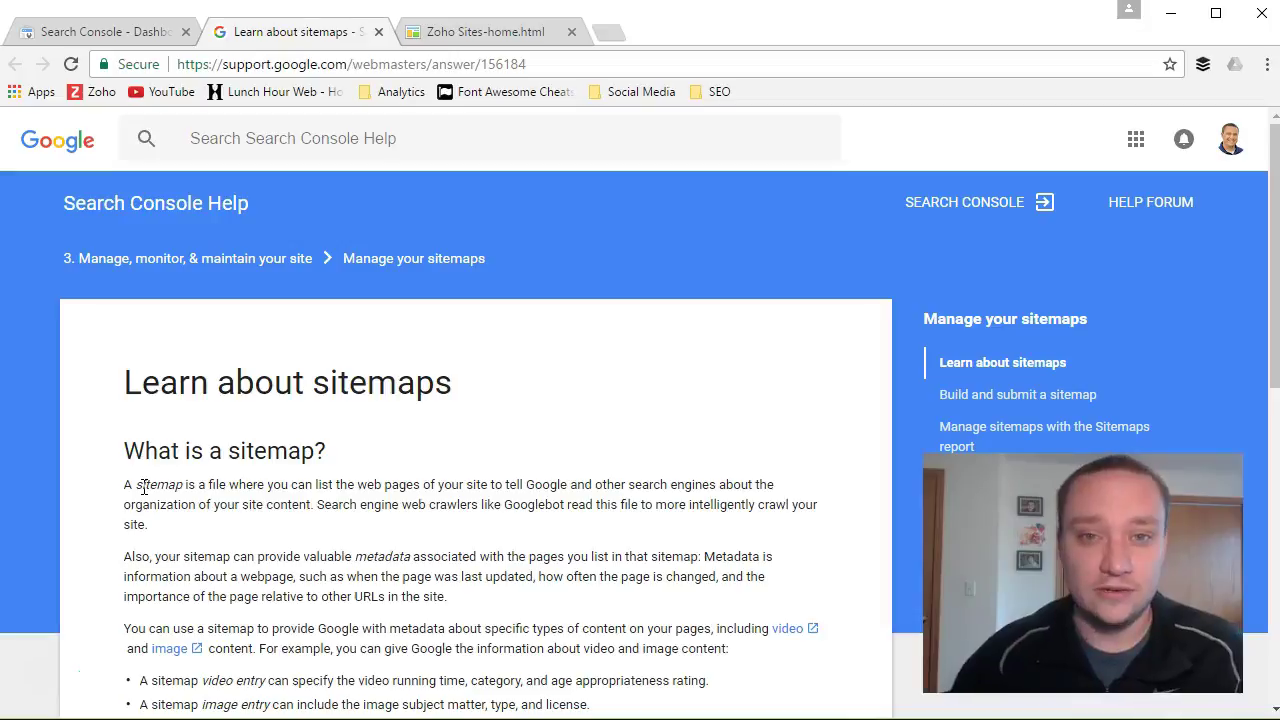
scroll(271, 528, down, 4)
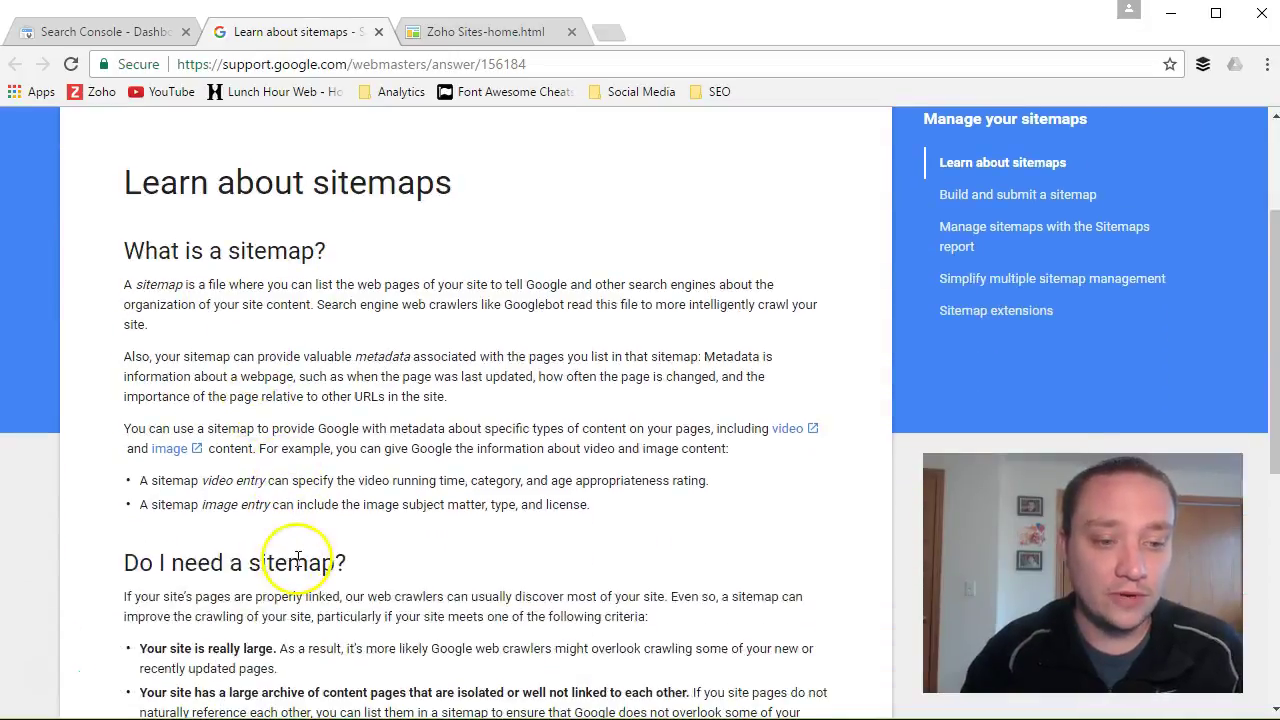
drag(133, 557, 418, 562)
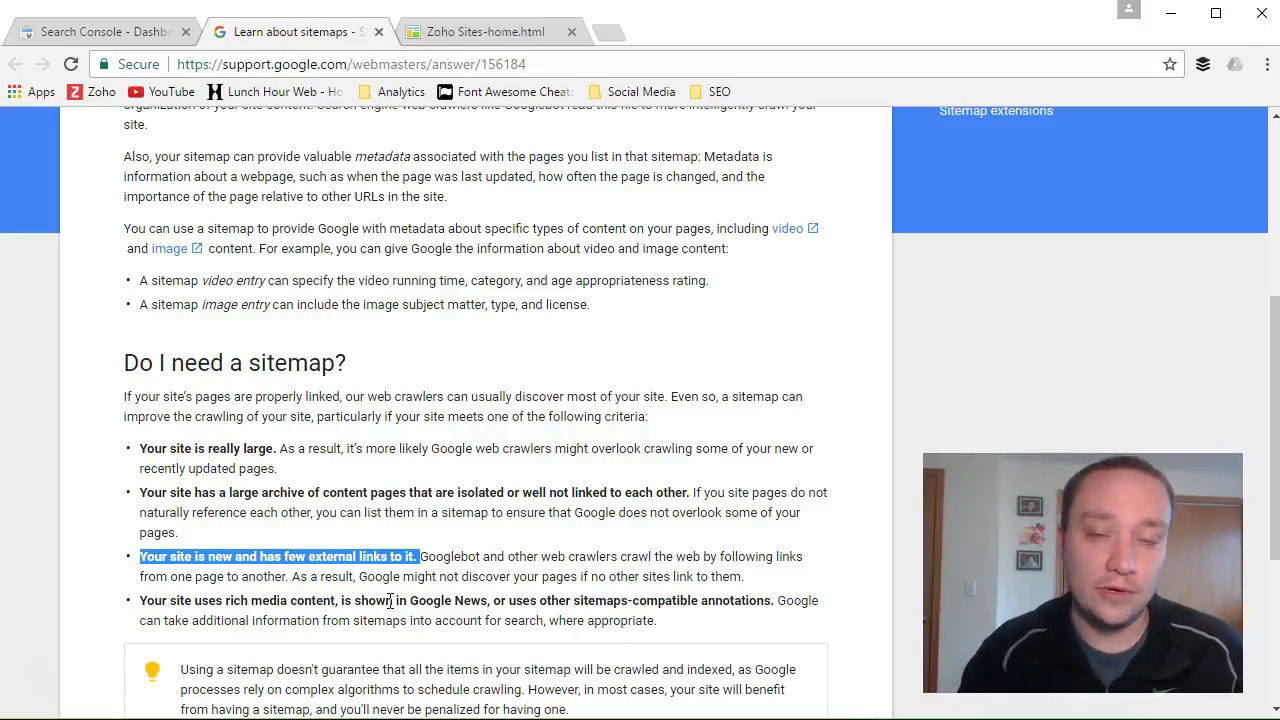
scroll(400, 645, down, 3)
drag(622, 420, 683, 383)
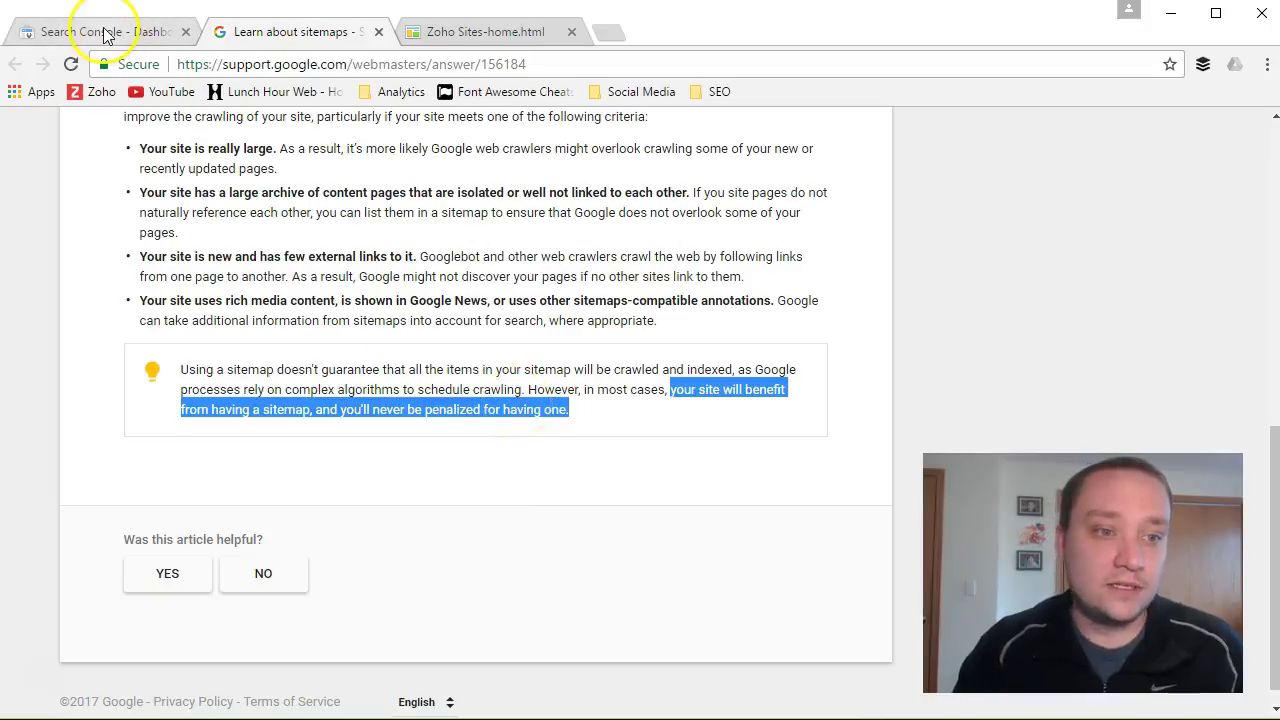
Switch to Zoho Sites and open the site's SEO Sitemap settings.
click(457, 33)
click(842, 161)
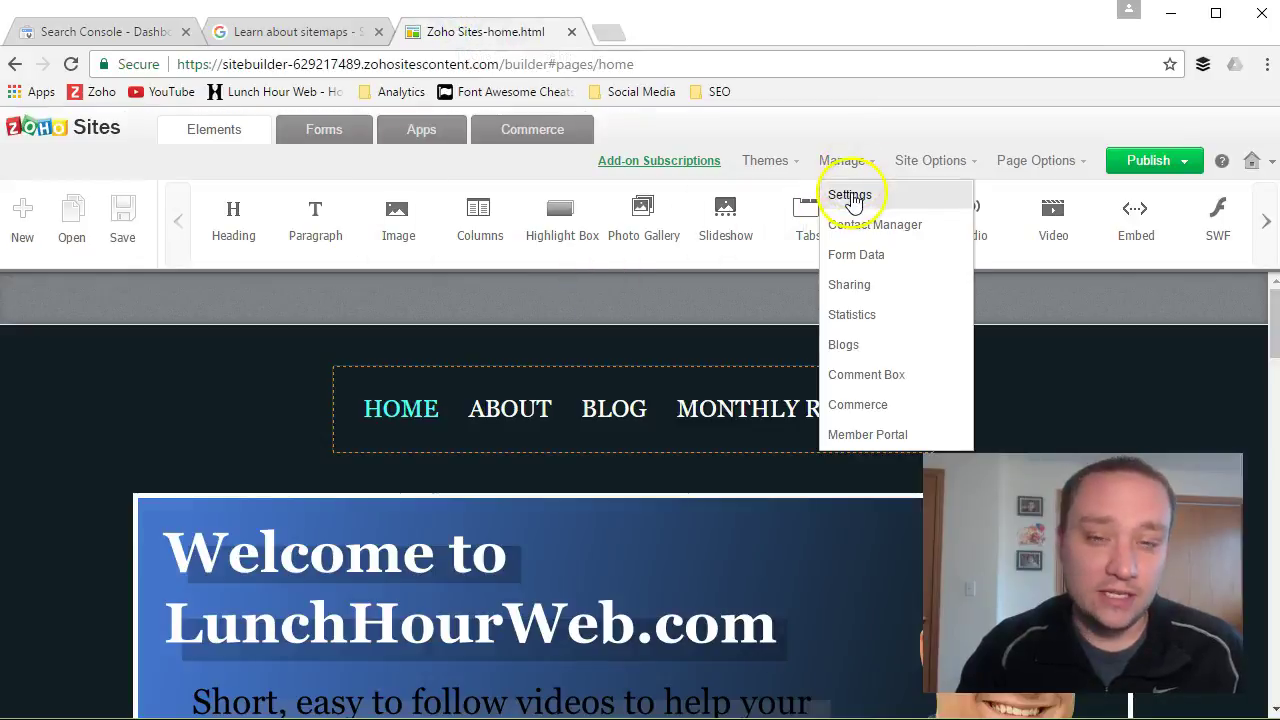
click(851, 197)
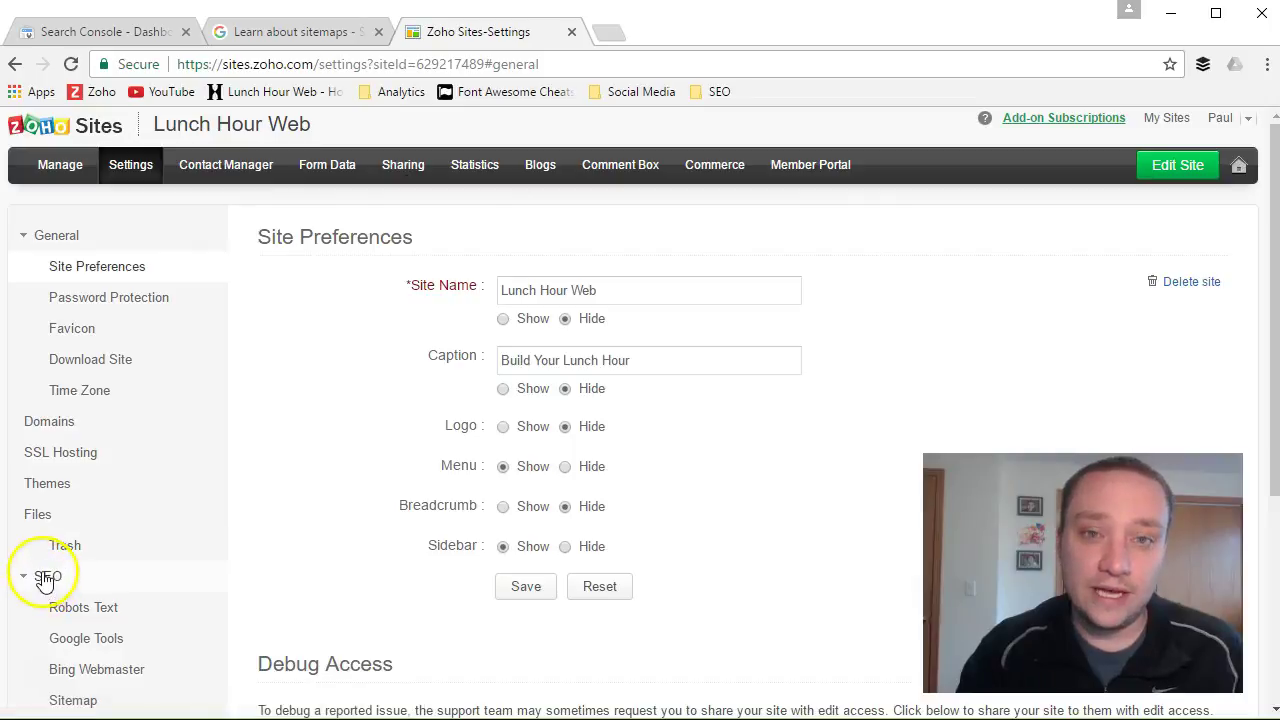
scroll(134, 537, down, 2)
click(90, 505)
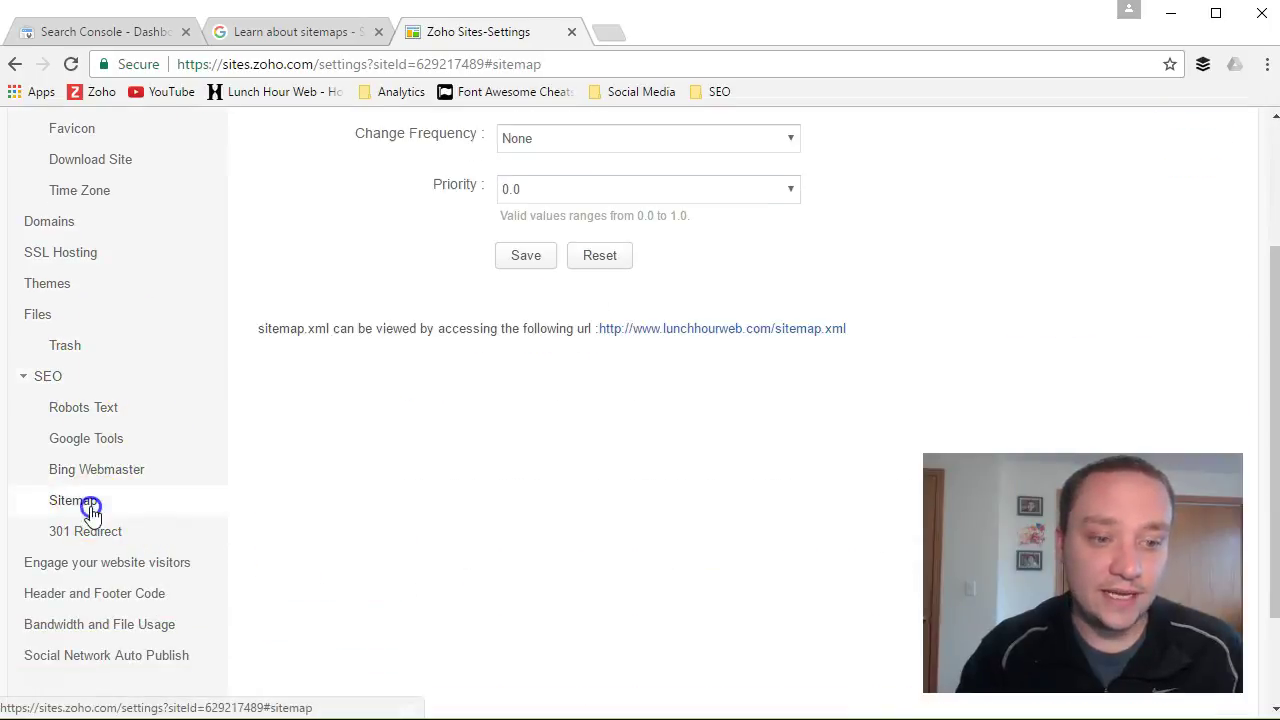
Copy the file name sitemap.xml from the end of the sitemap URL.
click(871, 323)
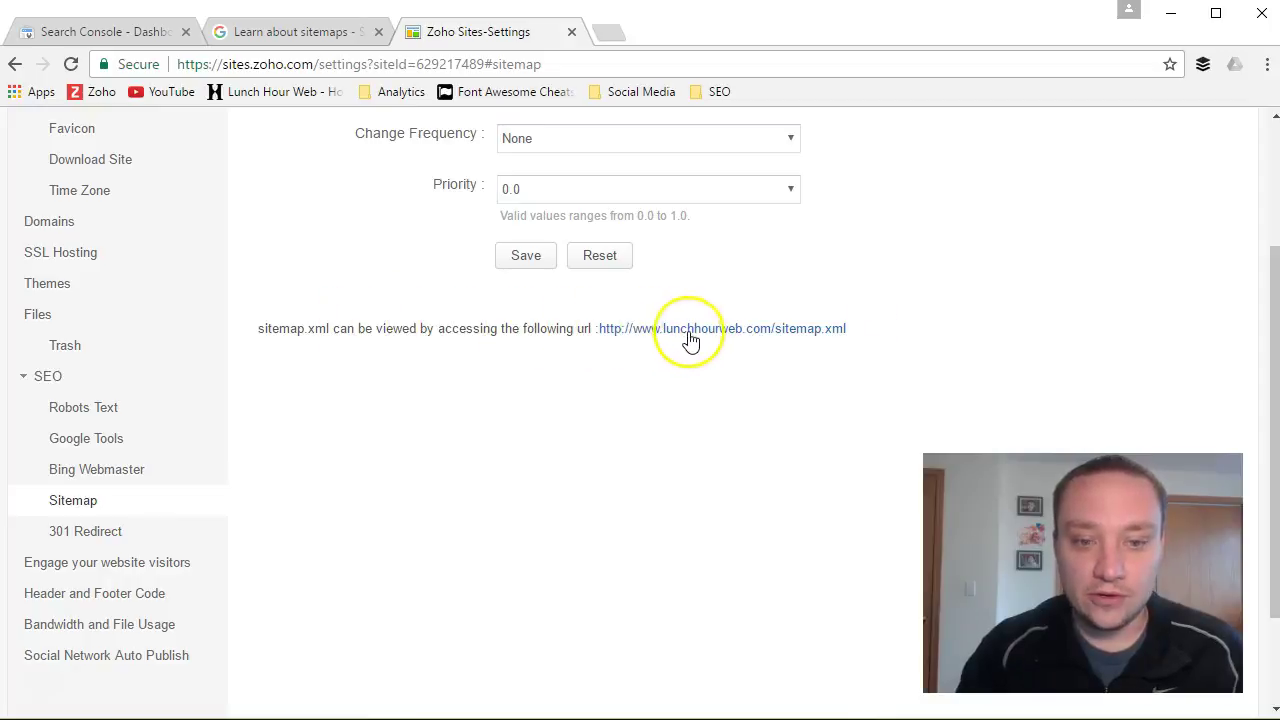
drag(849, 329, 782, 327)
right_click(782, 327)
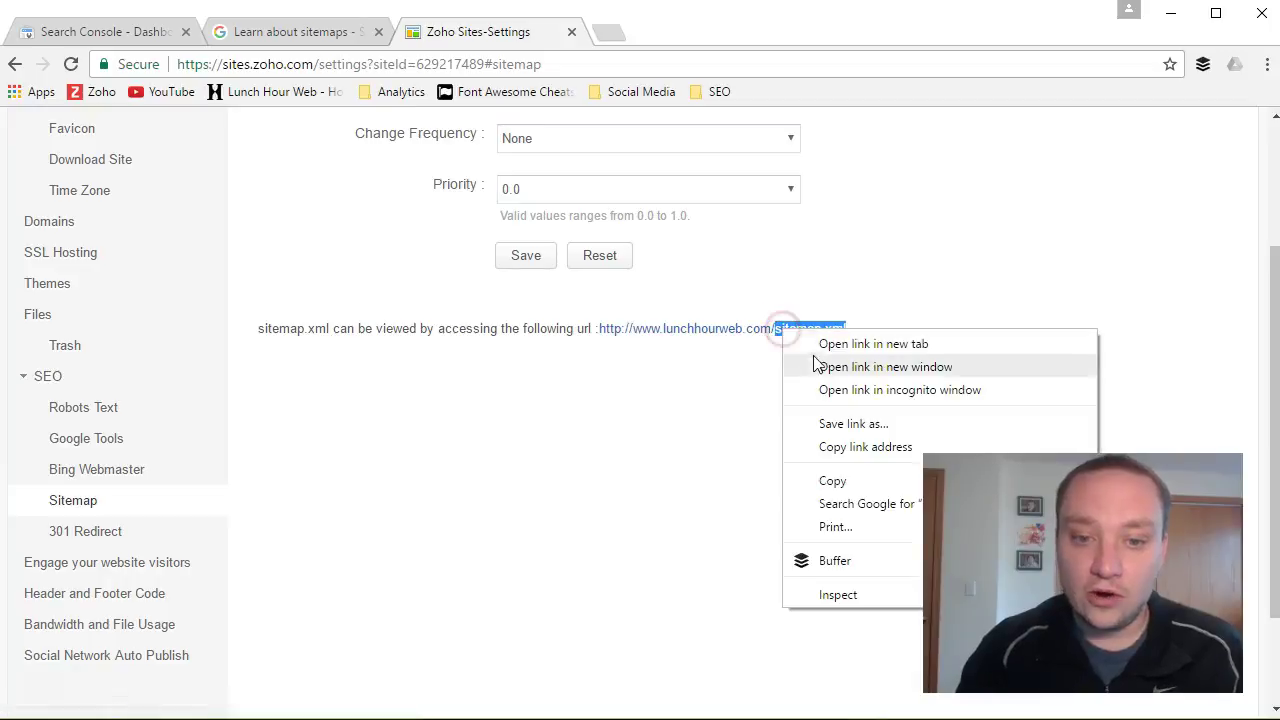
click(835, 483)
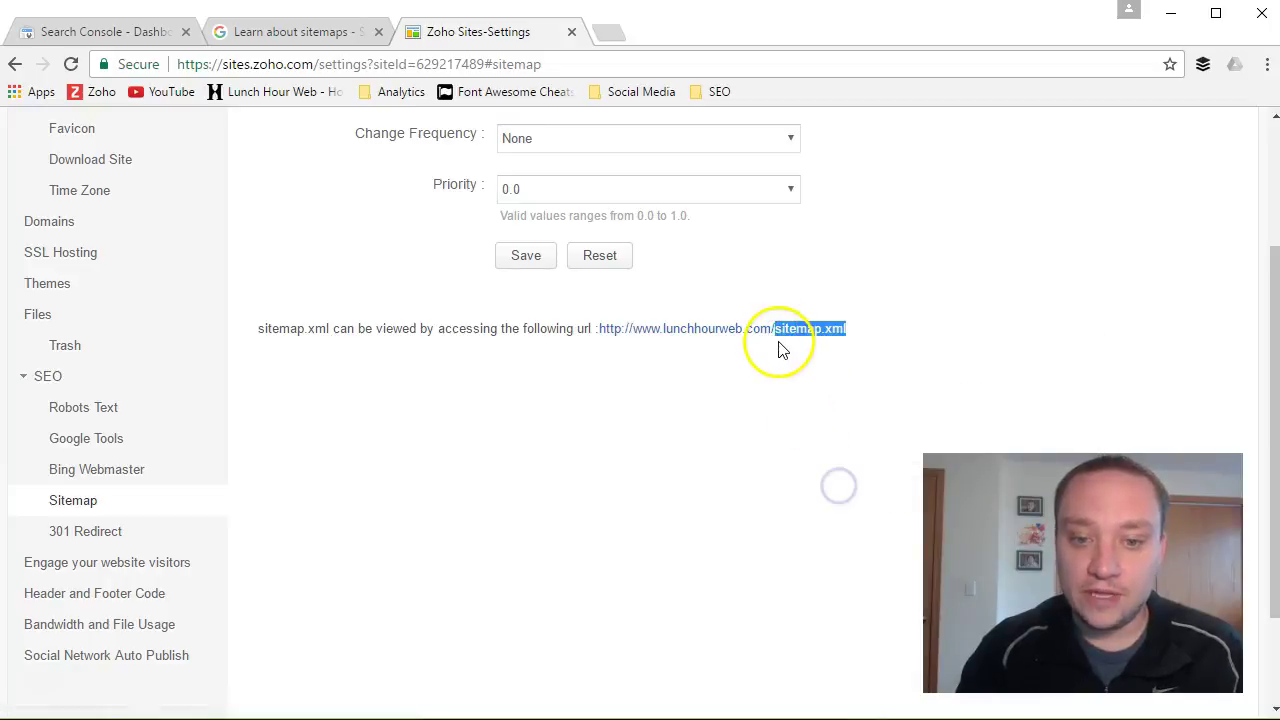
Switch to Search Console, open the site's Sitemaps report and test the sitemap at sitemap.xml.
click(128, 40)
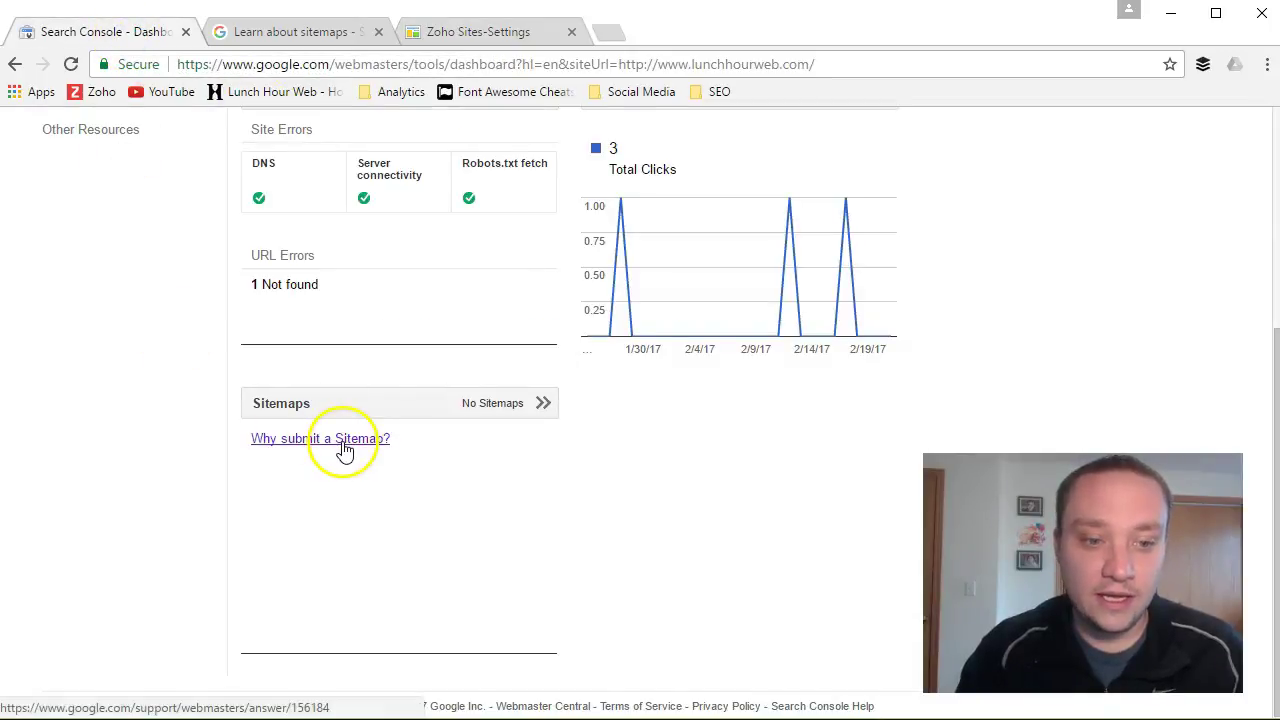
click(390, 407)
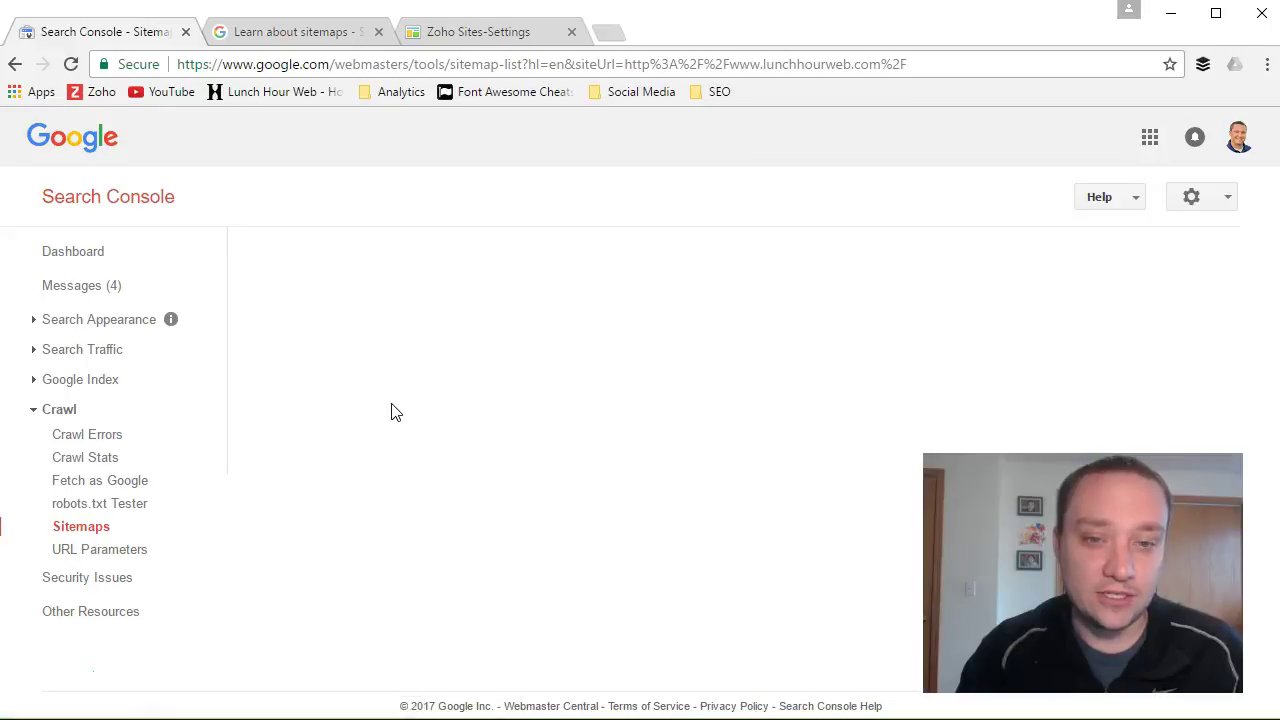
click(1187, 258)
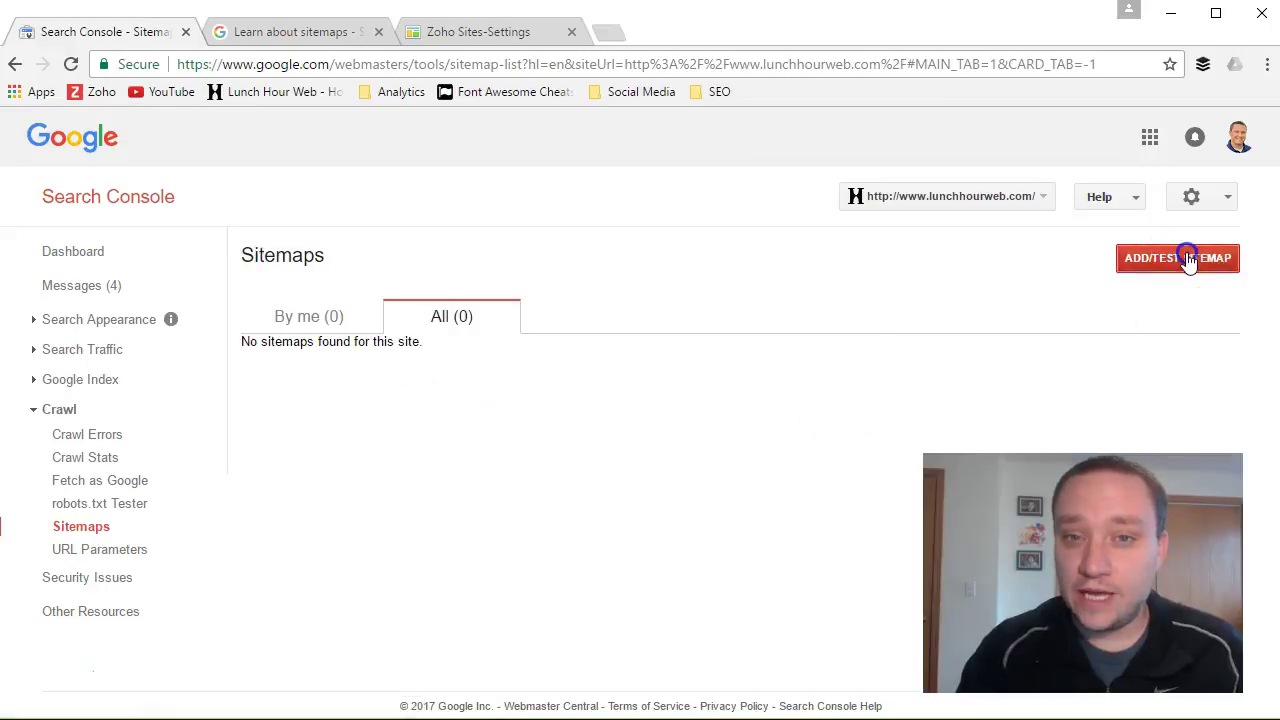
right_click(1128, 318)
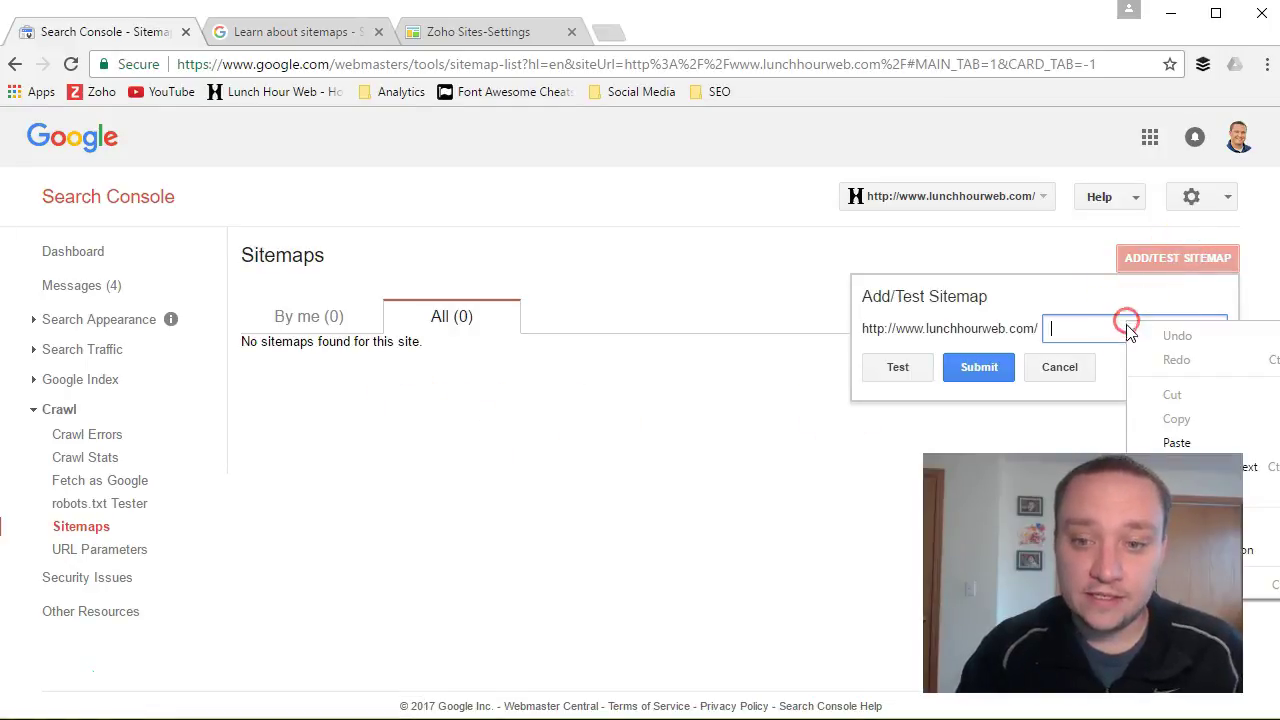
click(1174, 443)
click(898, 367)
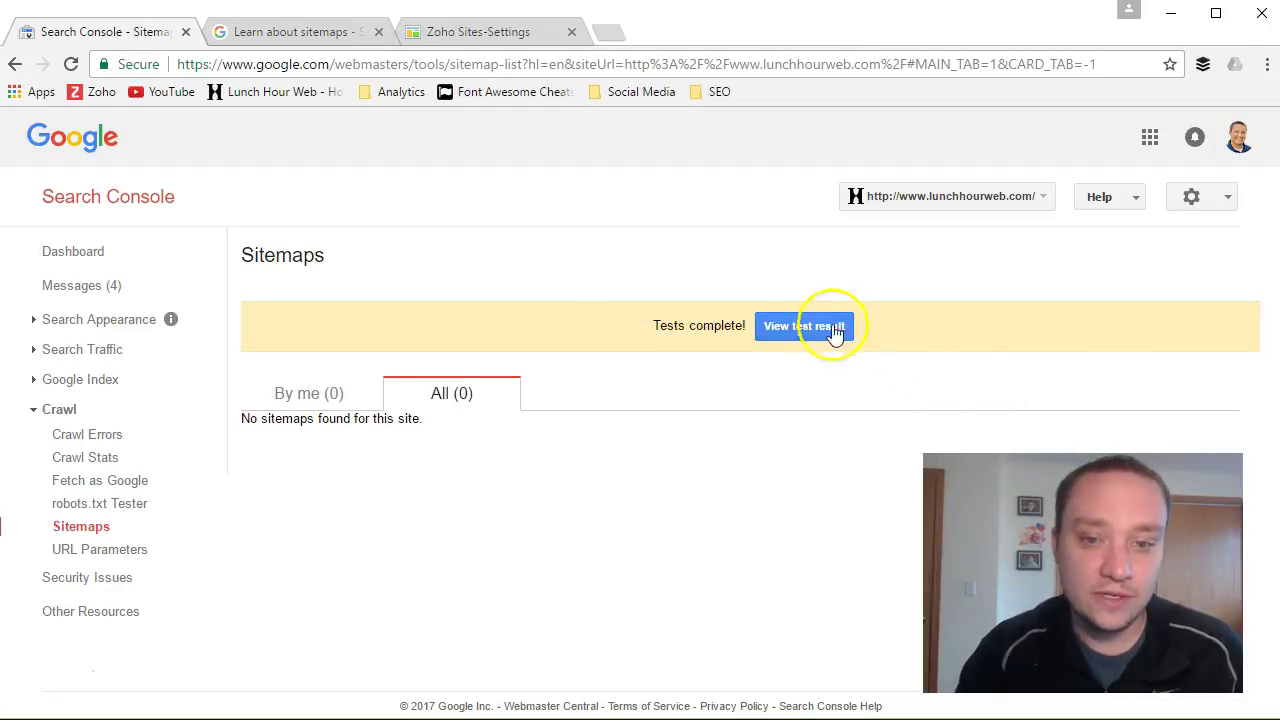
View the sitemap test result, check its error details and close the test.
click(804, 326)
drag(434, 563, 247, 563)
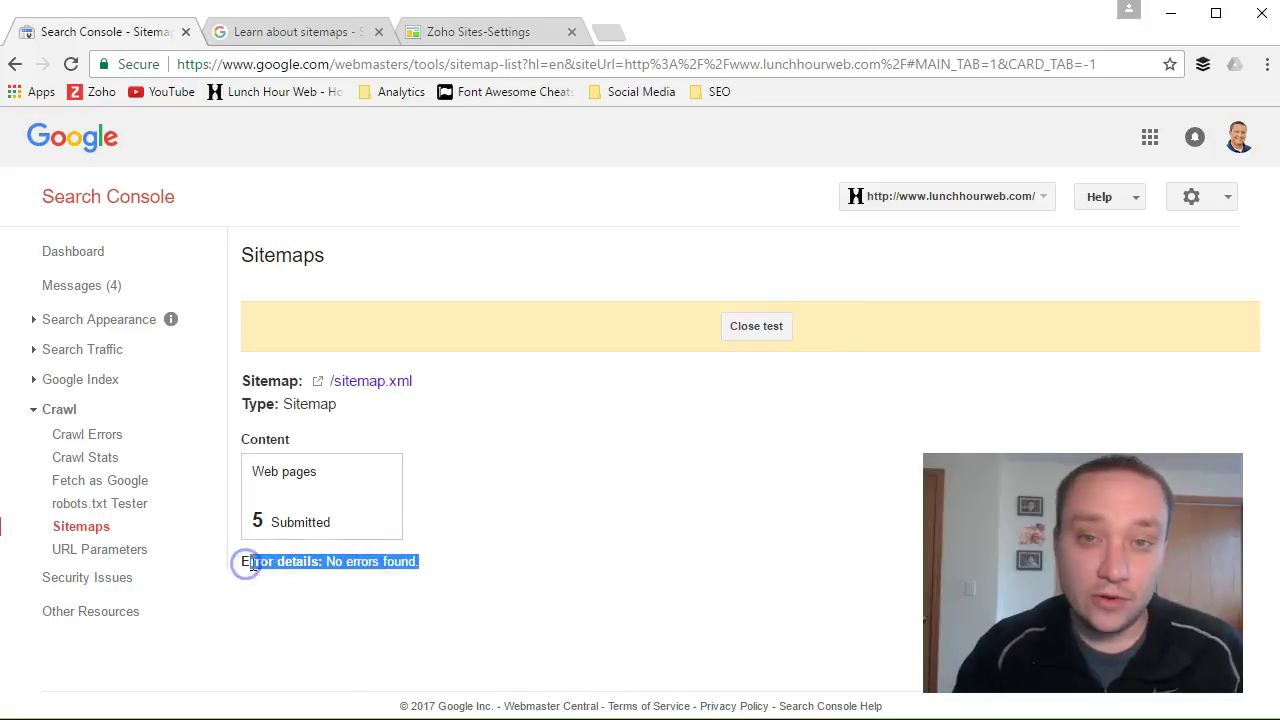
click(750, 325)
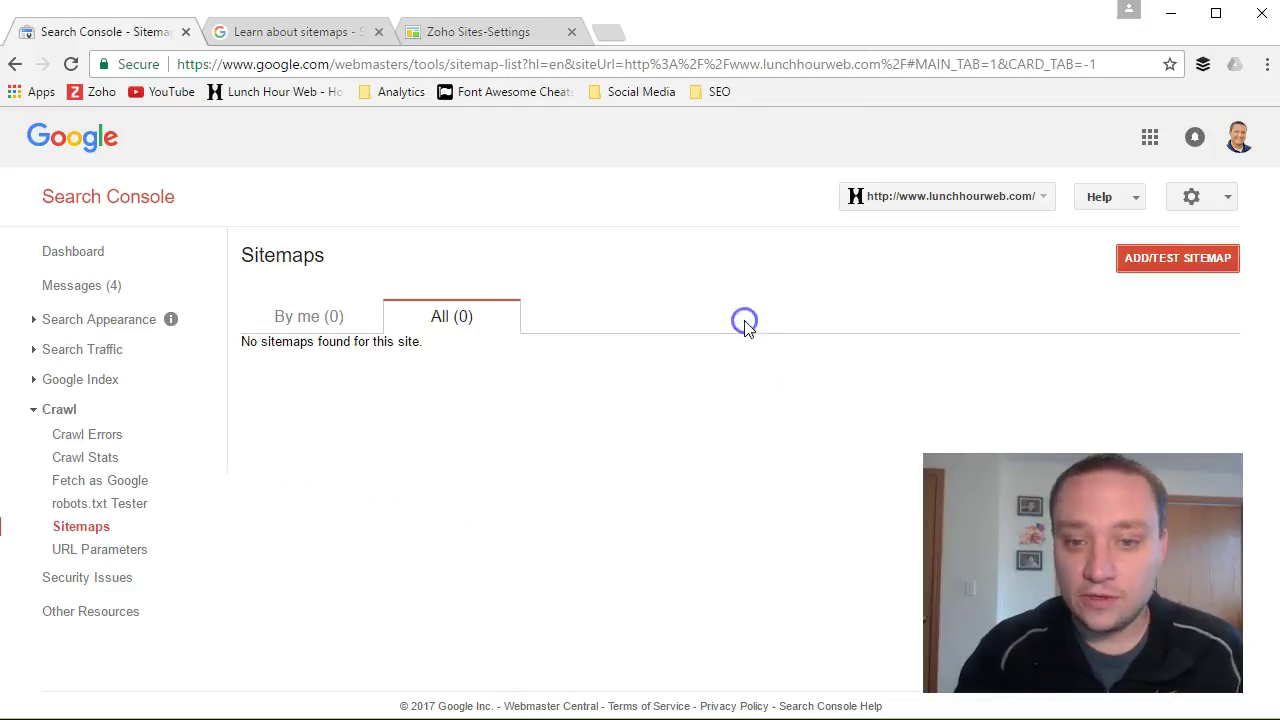
Submit sitemap.xml as the site's sitemap and refresh the Sitemaps report to review the submitted entry.
click(1160, 262)
right_click(1058, 326)
click(1112, 446)
click(975, 367)
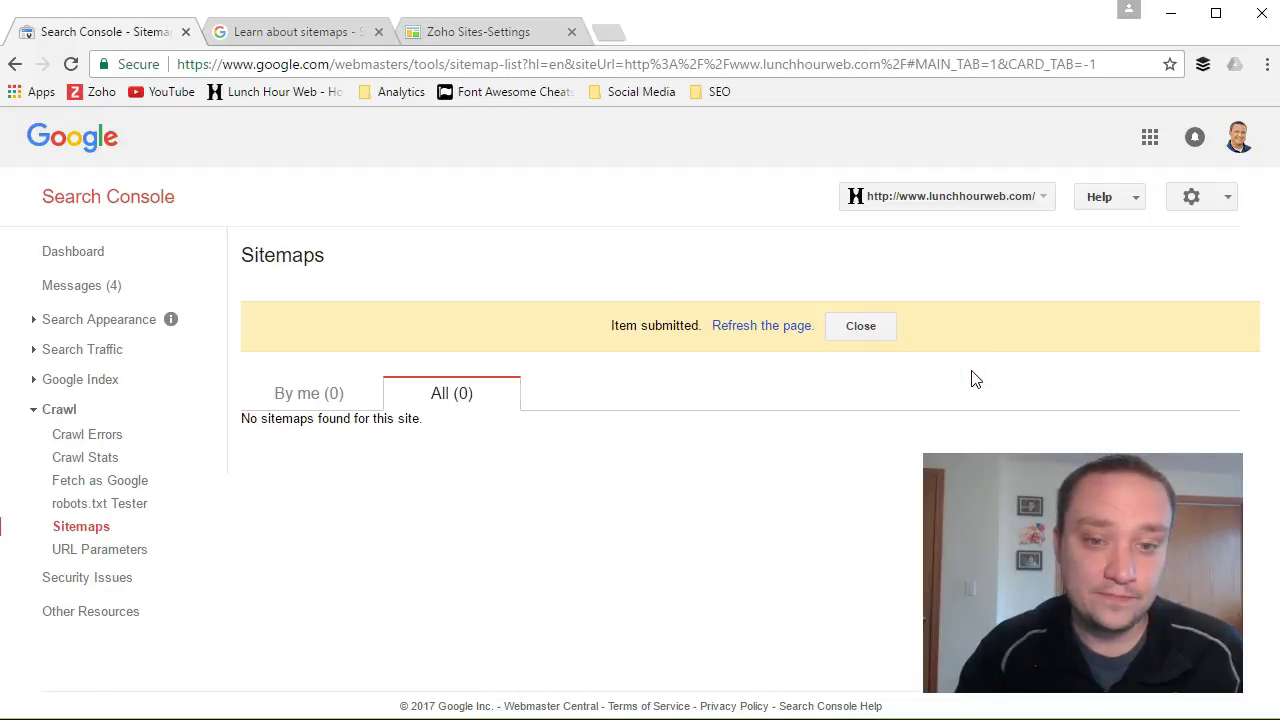
click(768, 325)
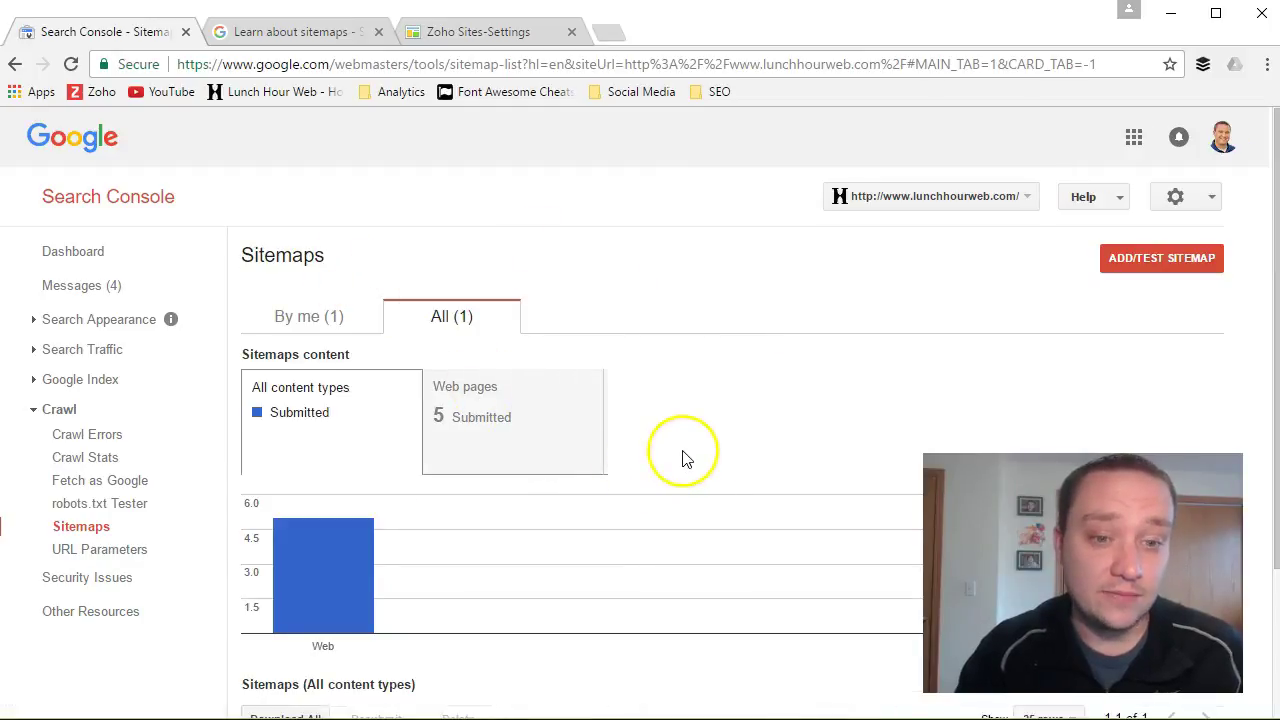
scroll(415, 471, down, 2)
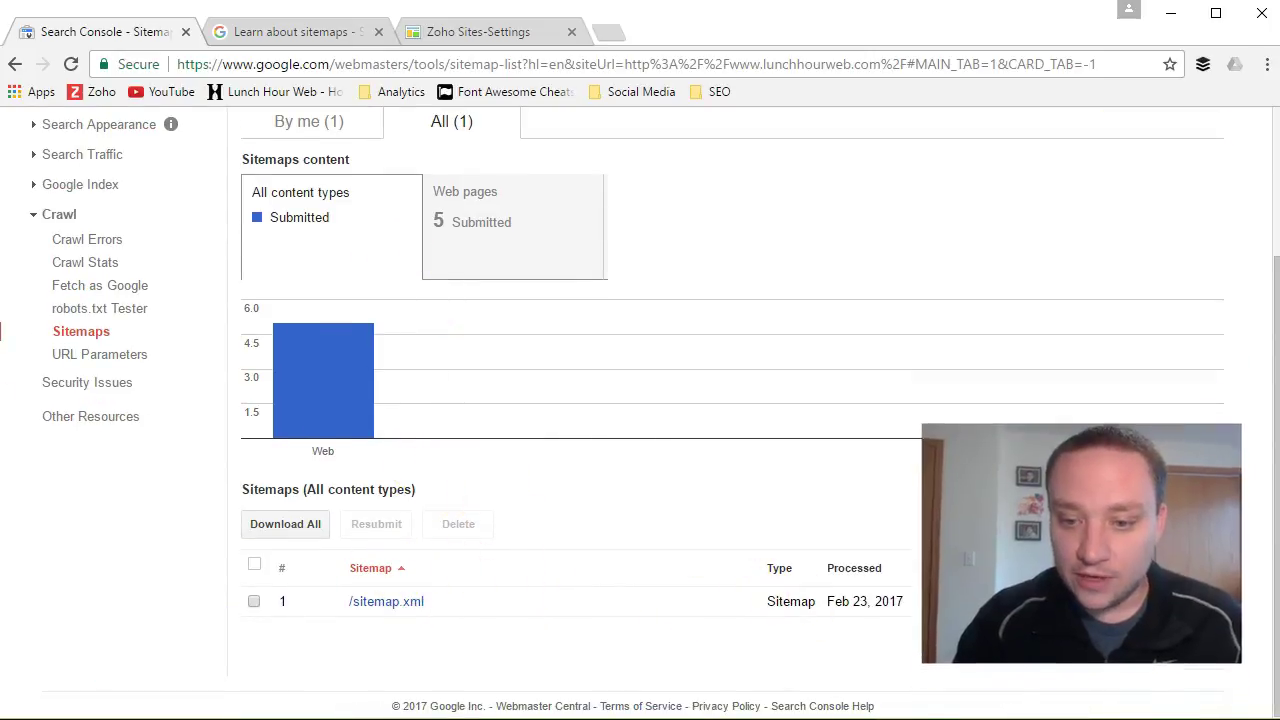
drag(1149, 598, 1199, 596)
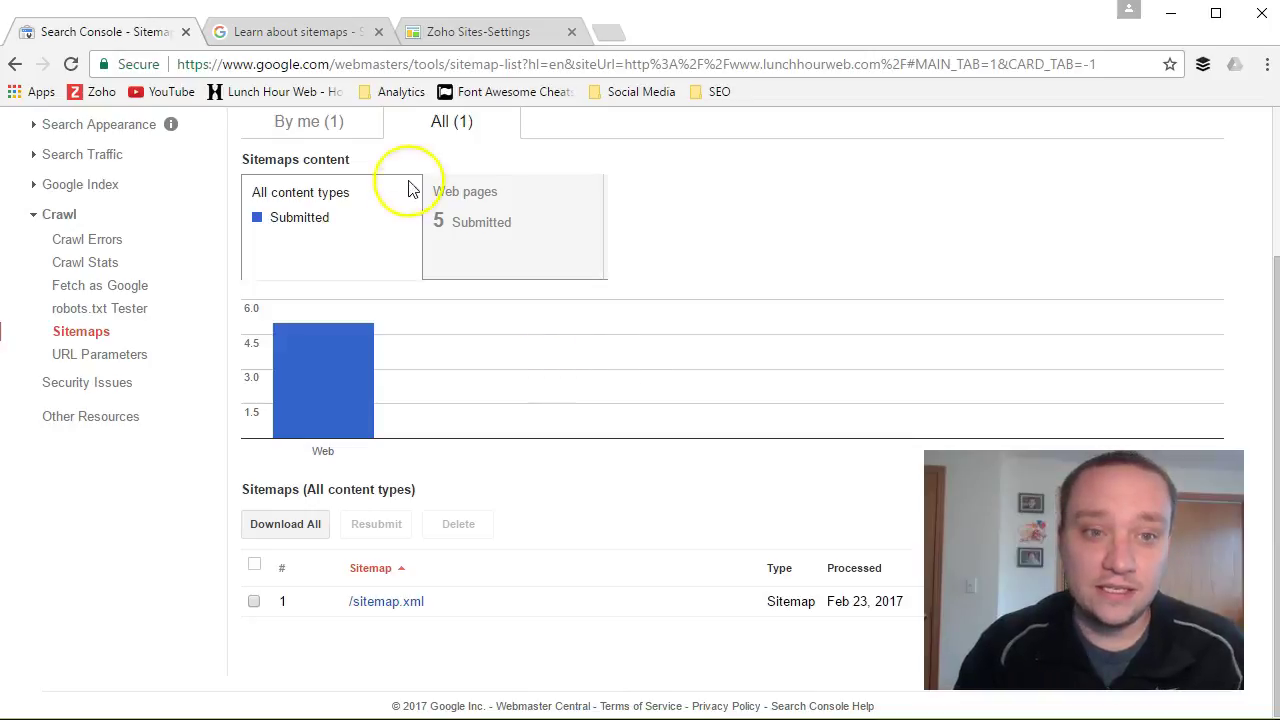
Switch to Zoho Sites, edit the site and open the Page SEO settings of the About page.
click(460, 32)
scroll(965, 362, up, 2)
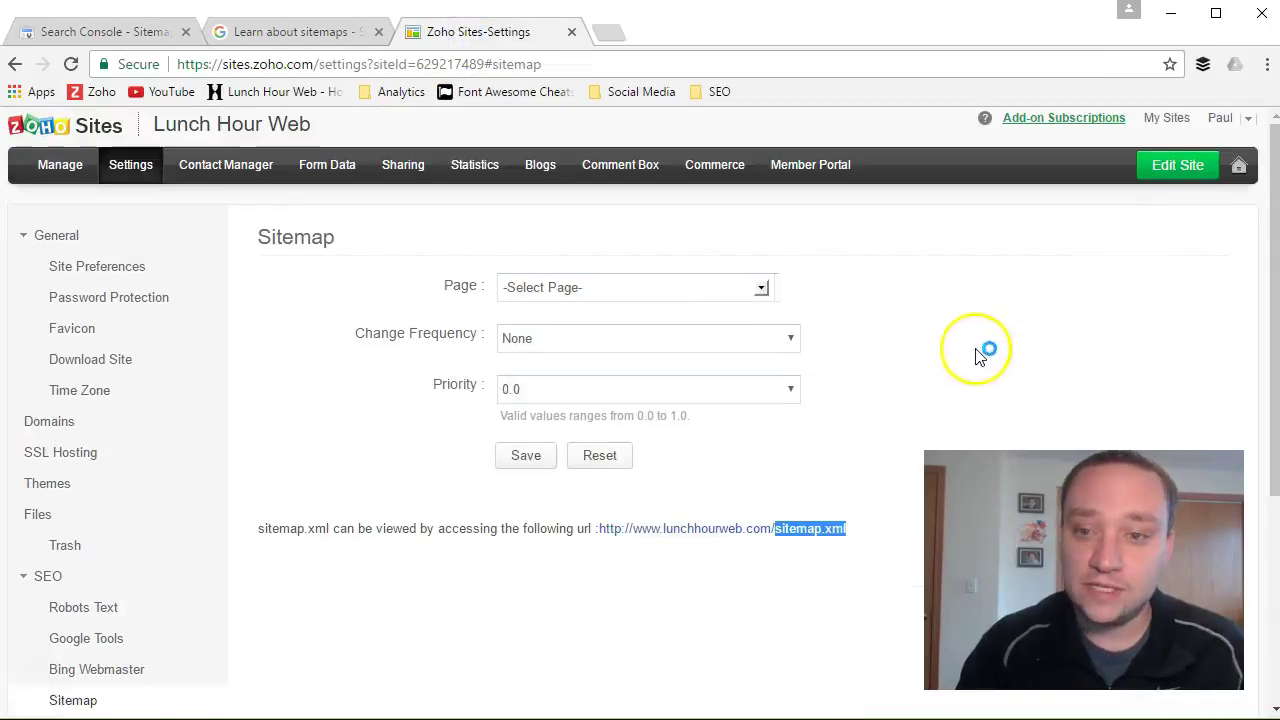
click(1168, 170)
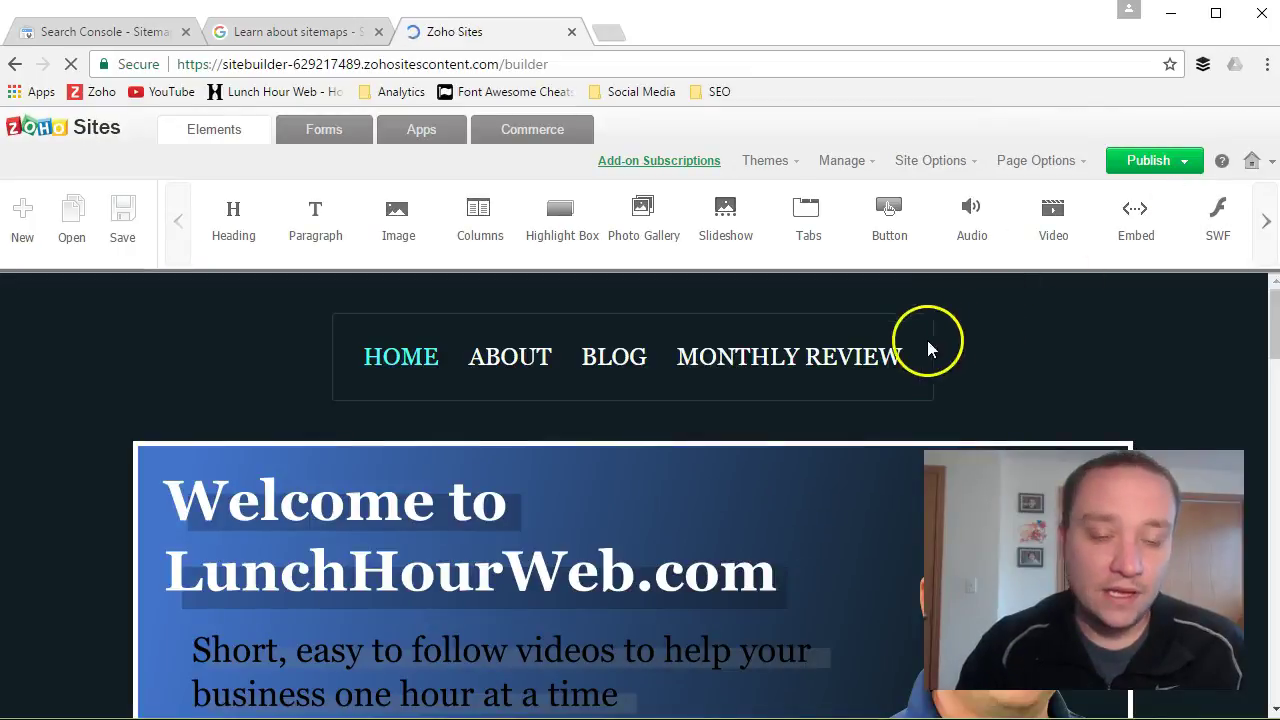
click(515, 392)
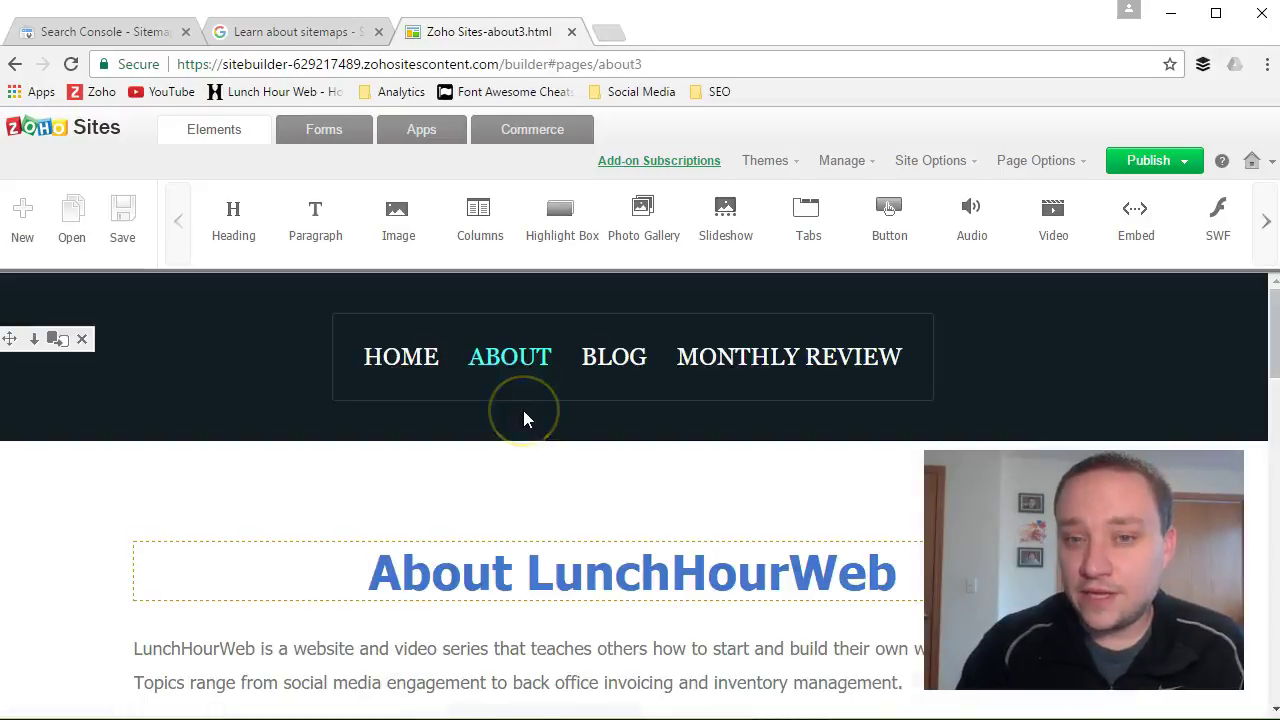
click(1040, 160)
click(1036, 320)
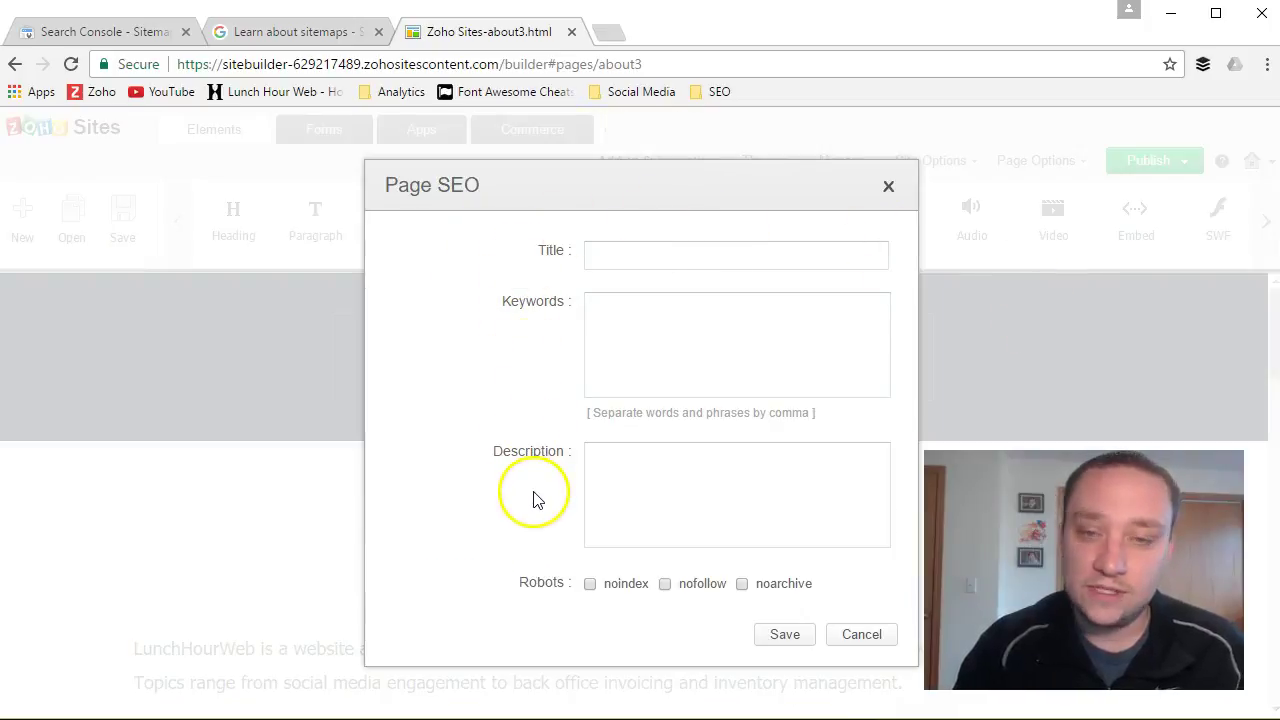
Open the live Lunch Hour Web home page in a new tab to examine its browser title, and return to the Page SEO settings.
click(585, 253)
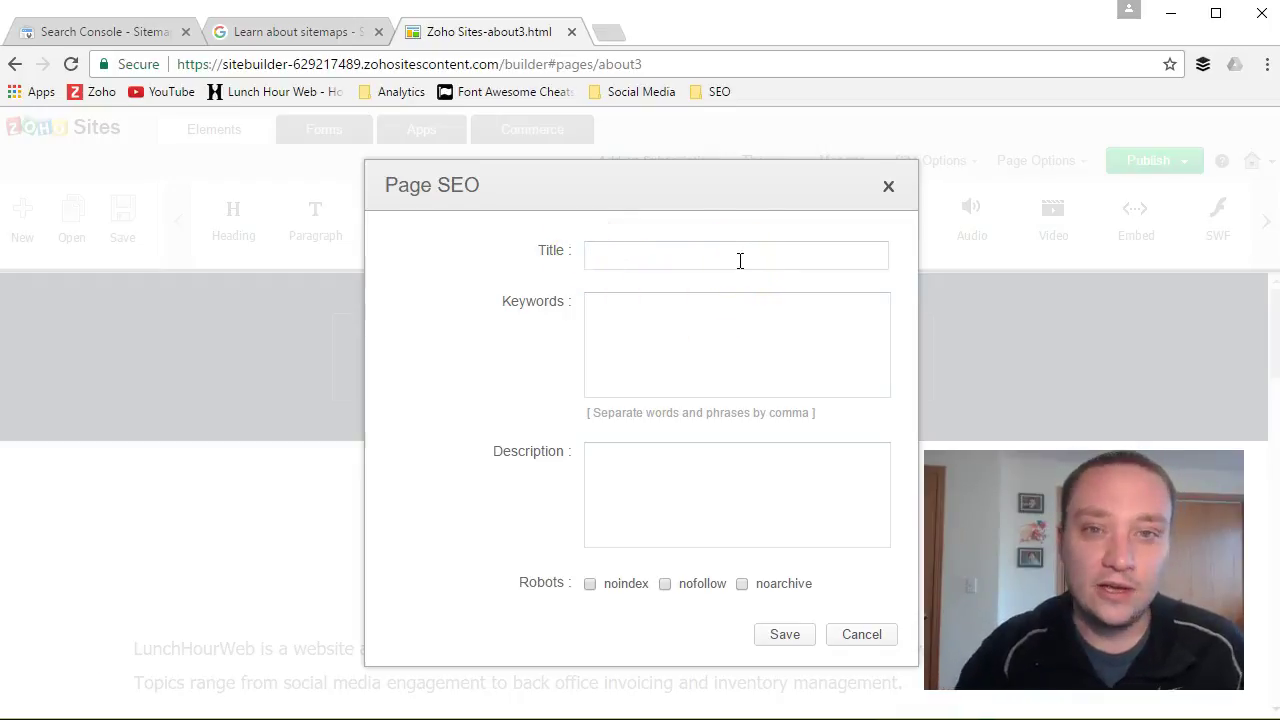
click(612, 33)
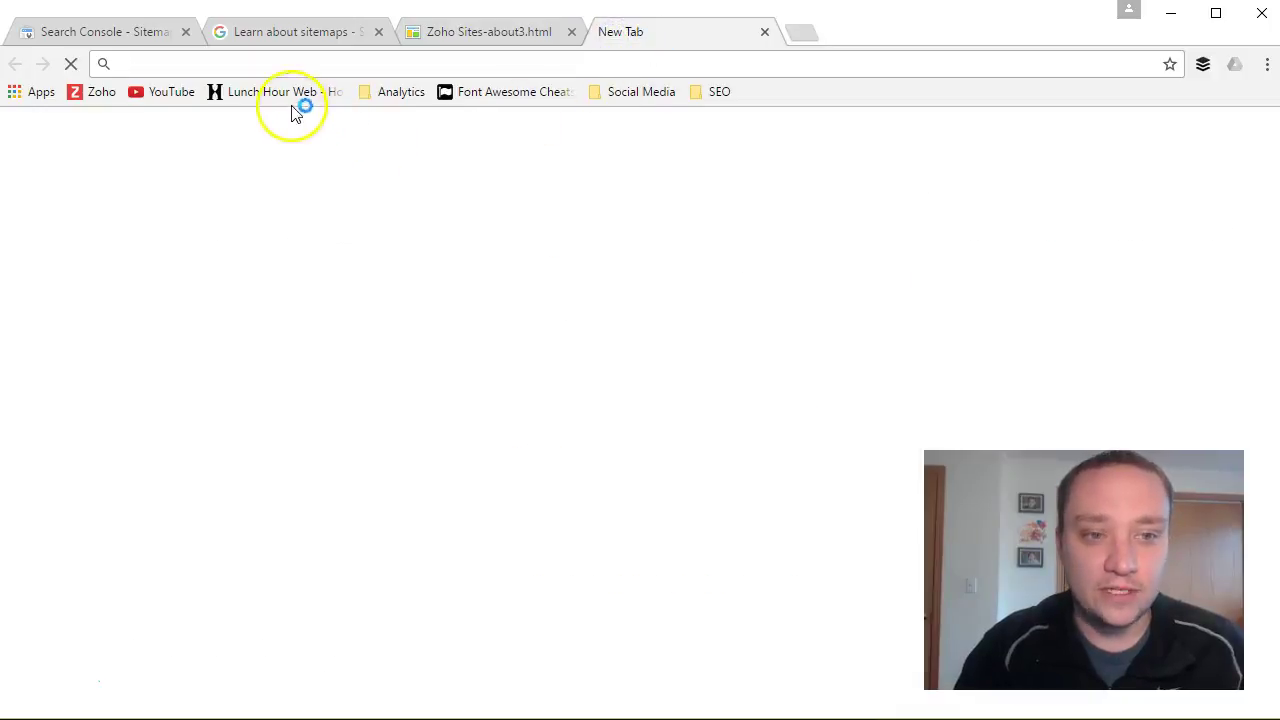
click(281, 97)
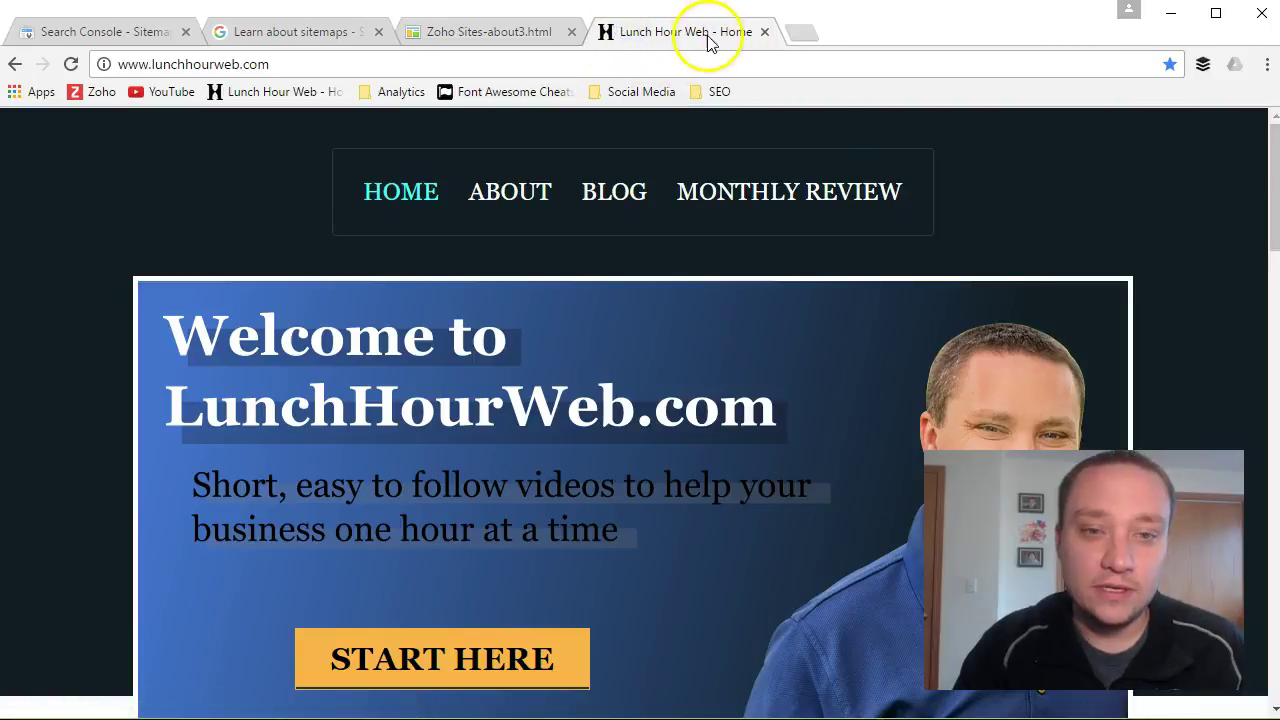
click(90, 31)
click(482, 31)
Set the About page's SEO title to "LunchHourWeb - About Page".
click(595, 254)
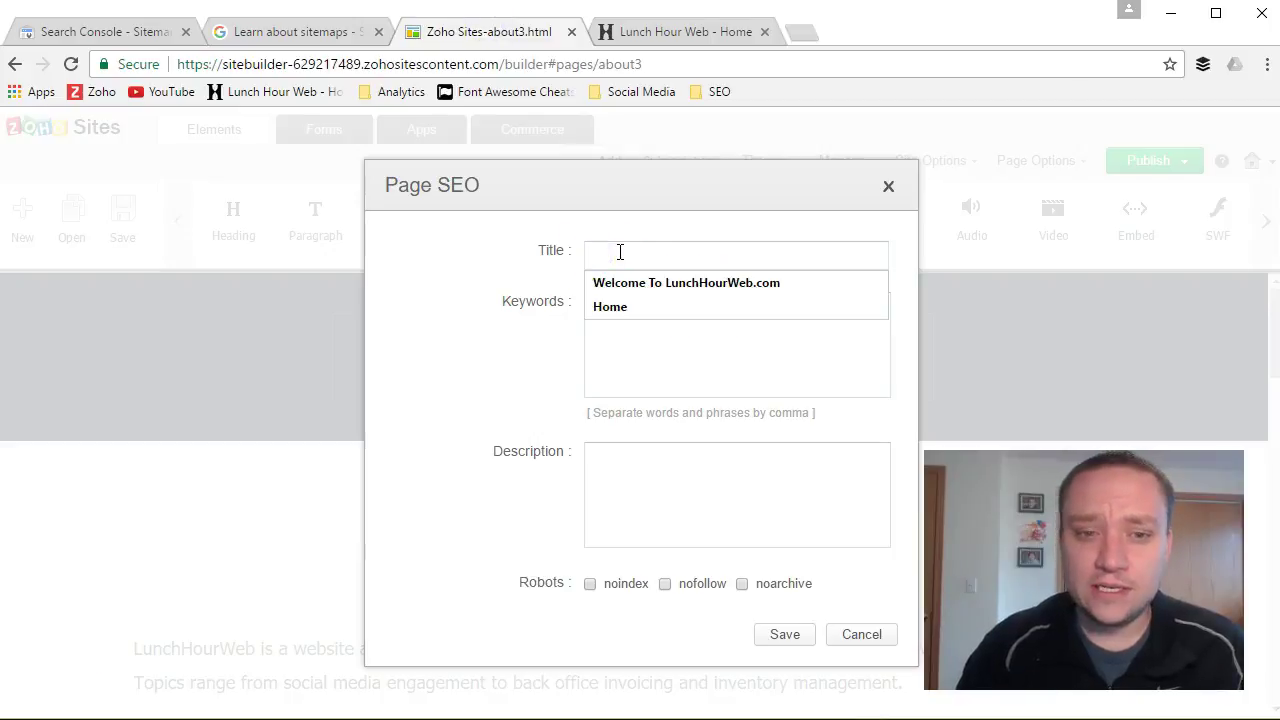
click(759, 497)
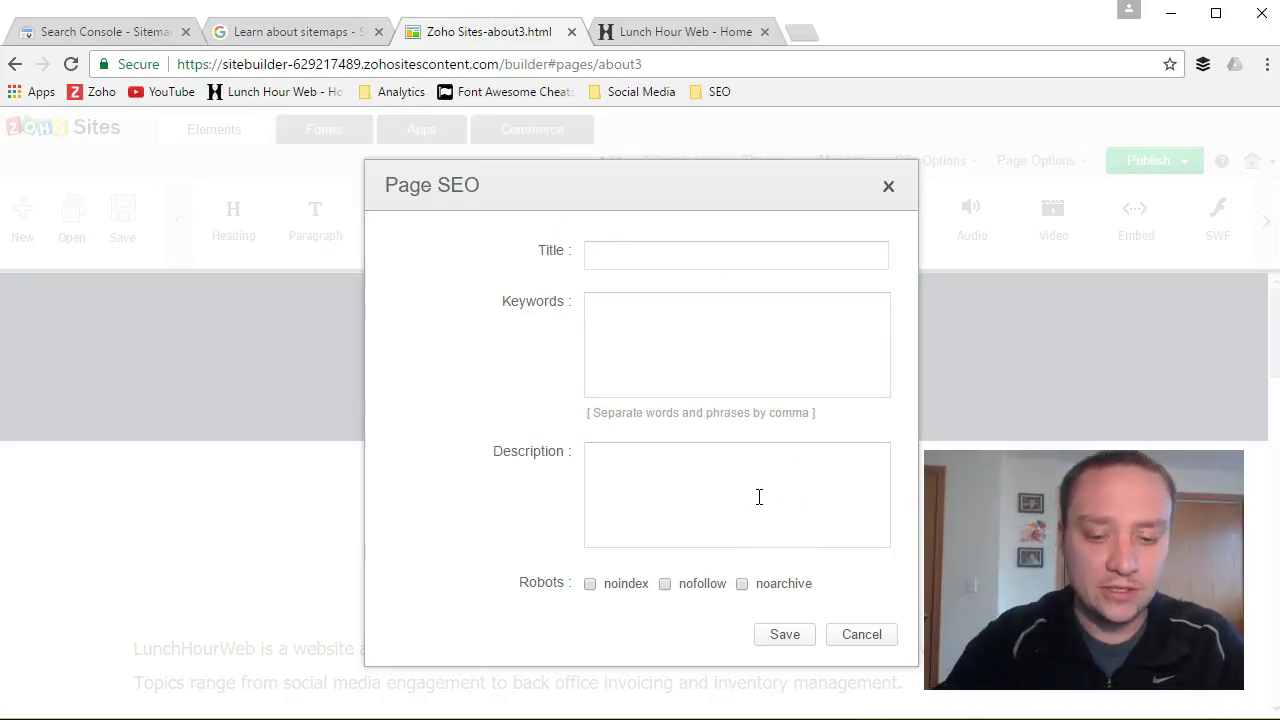
click(596, 259)
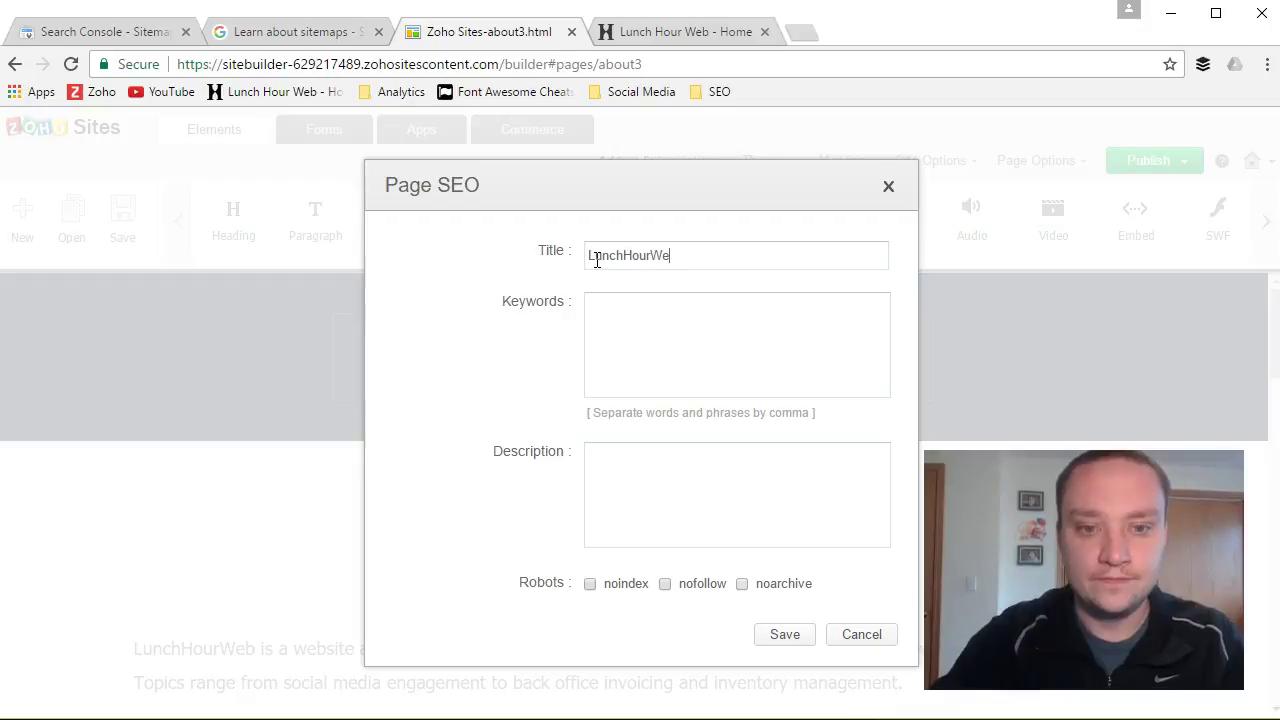
click(588, 258)
click(757, 402)
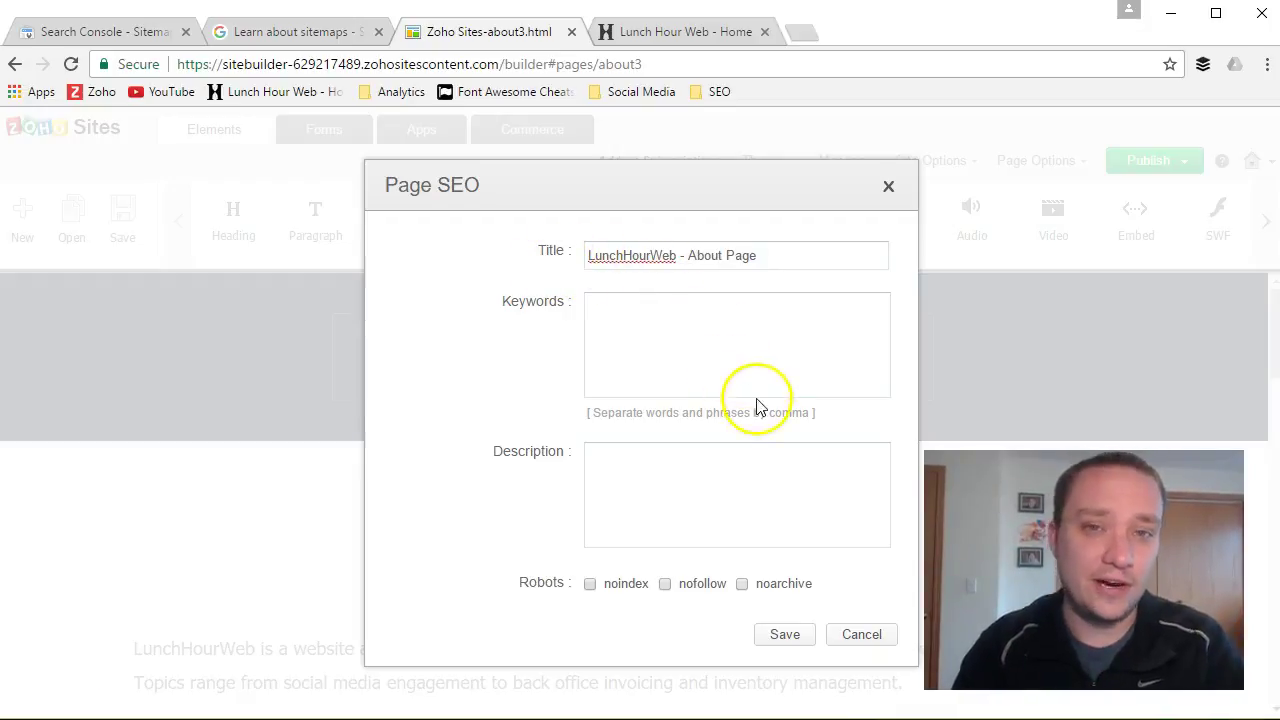
Enter "Lunch Hour Web, About Page," as the About page's SEO keywords.
click(731, 354)
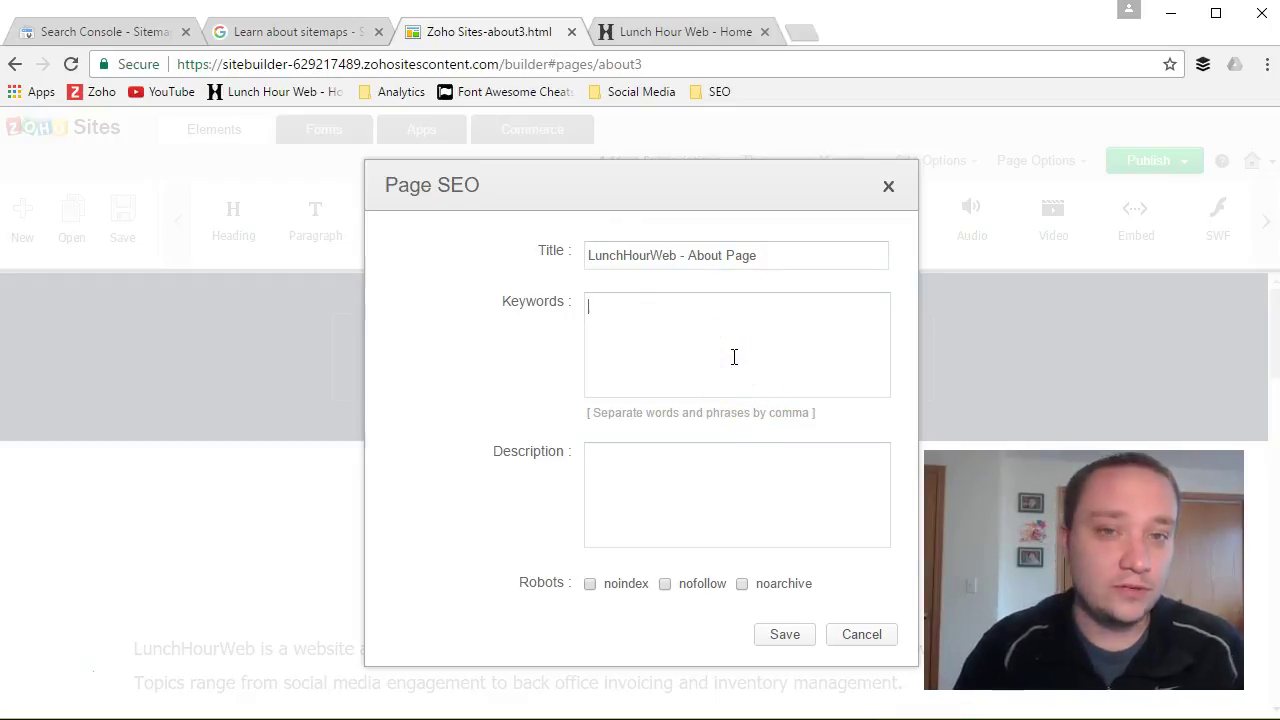
click(723, 360)
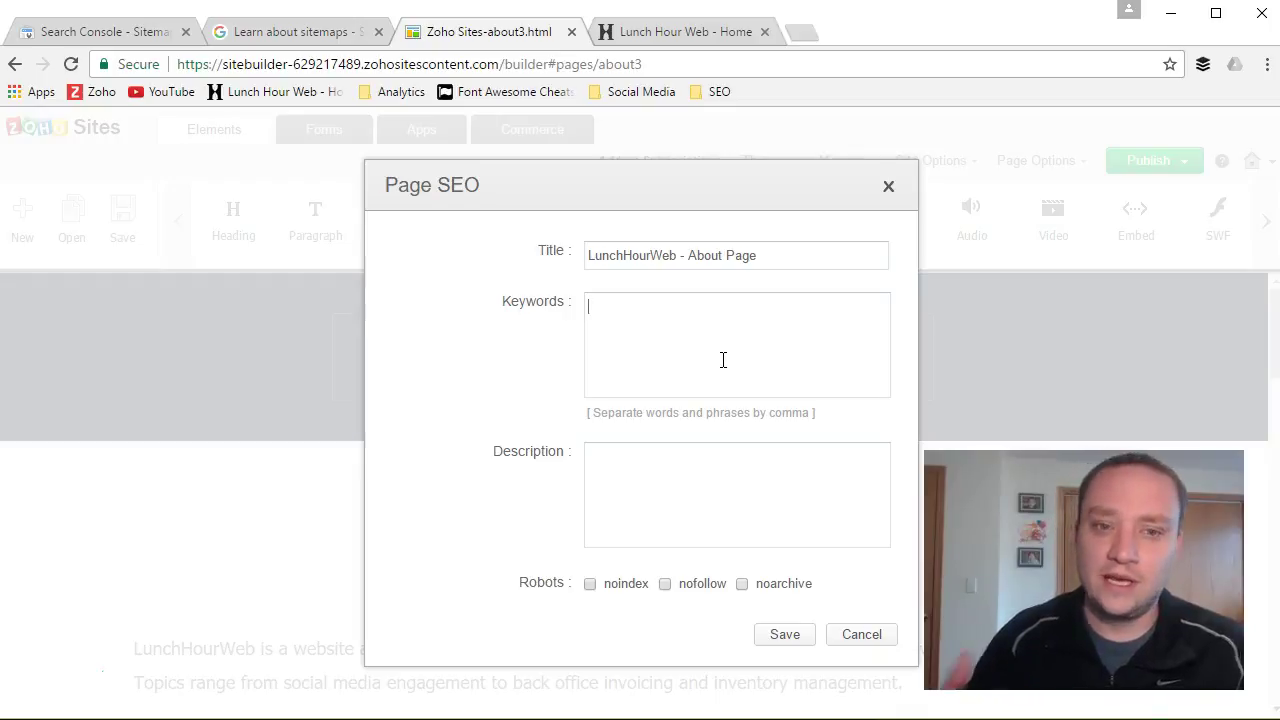
text(L)
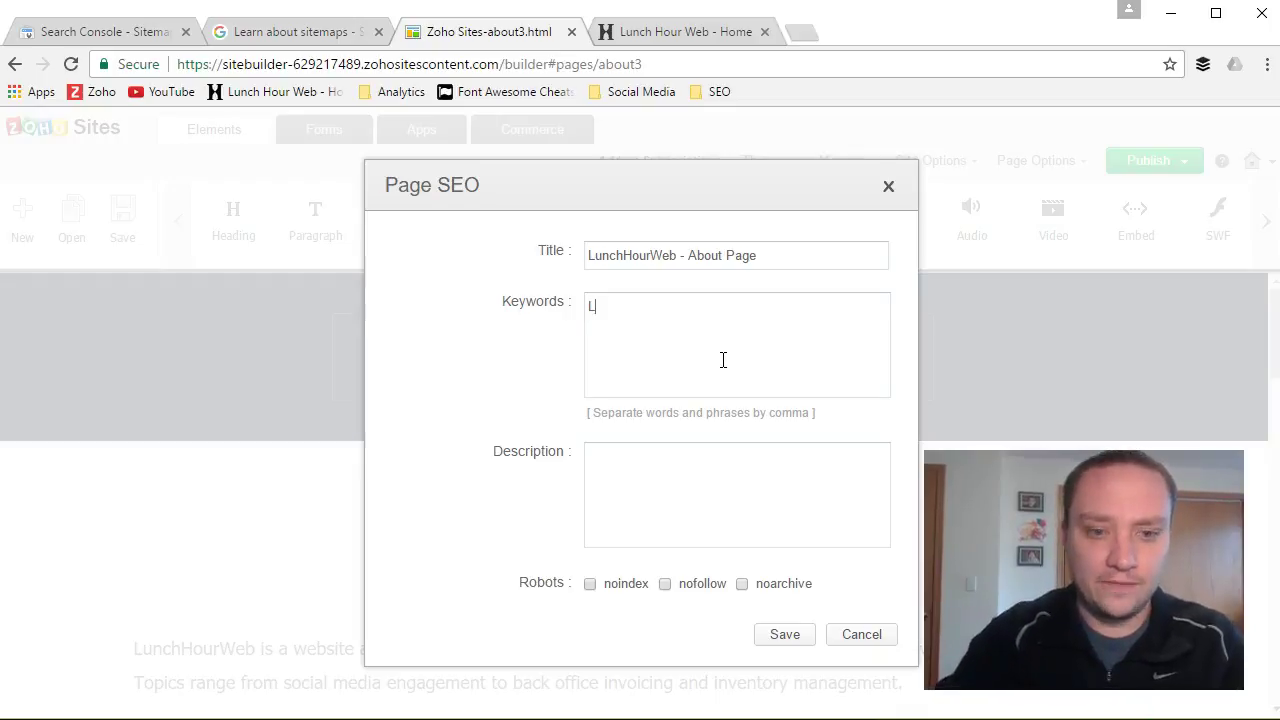
text(unch Hour Web)
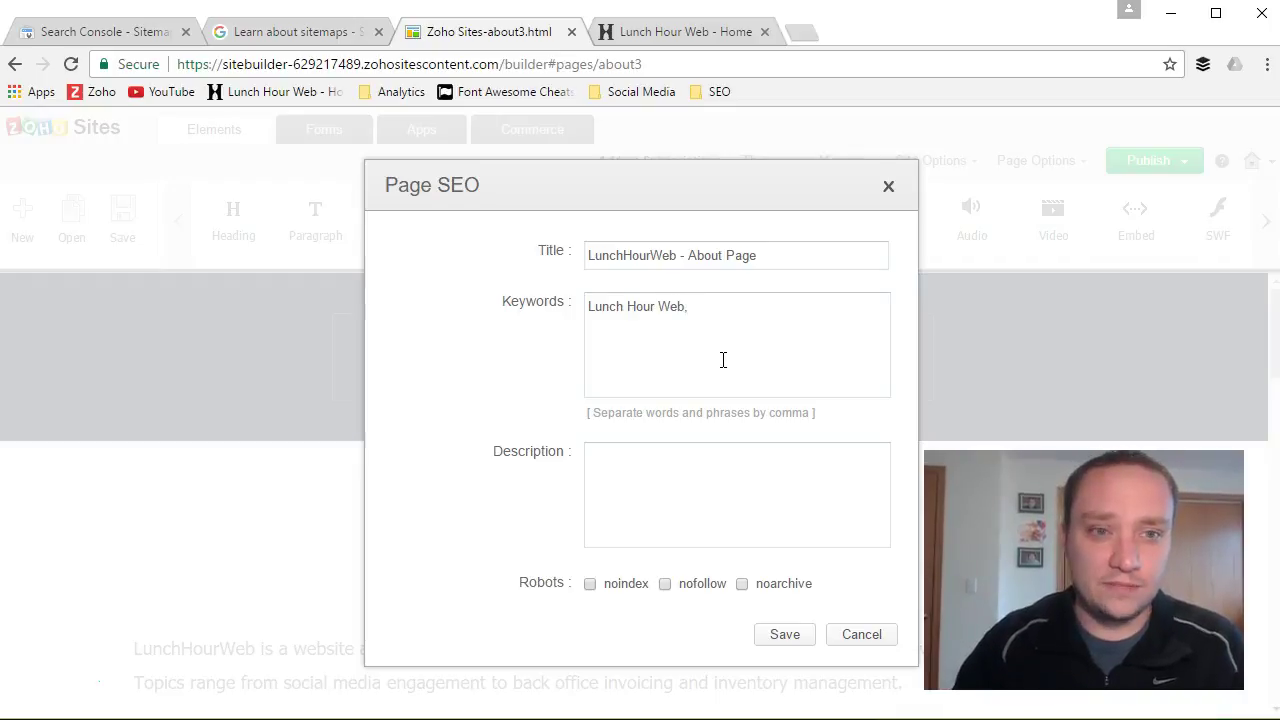
text(, )
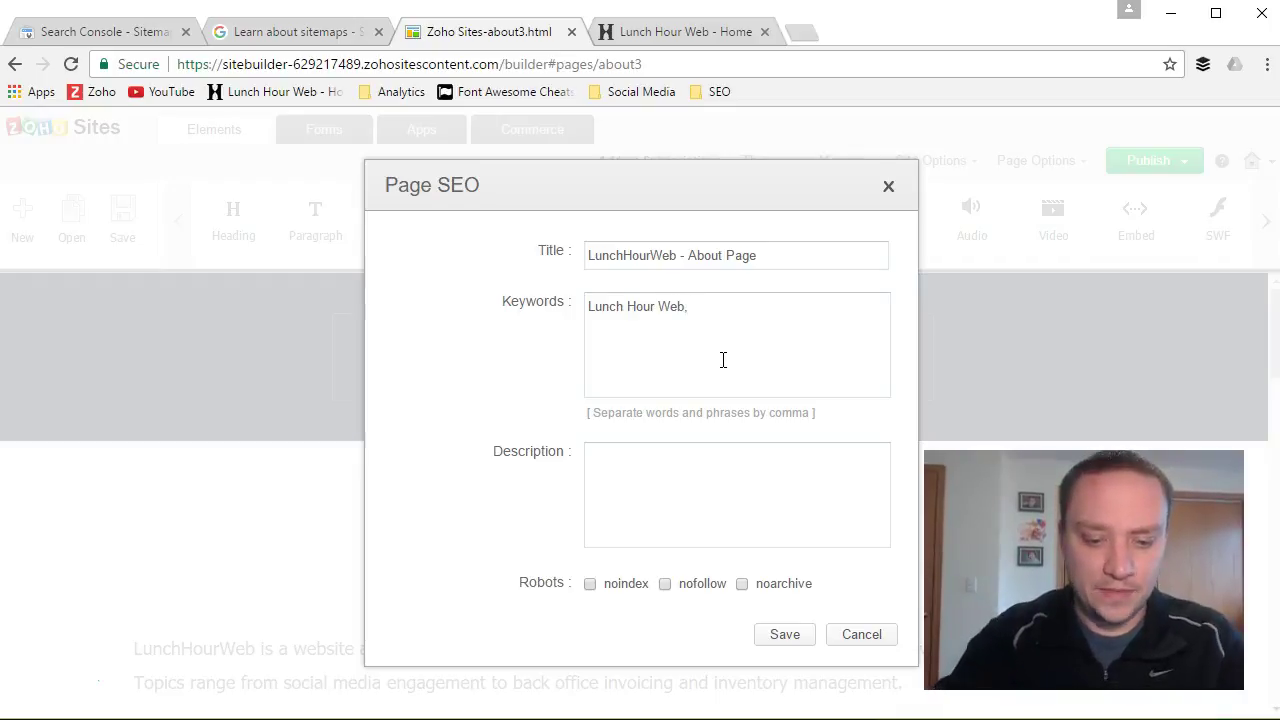
text(About Page,)
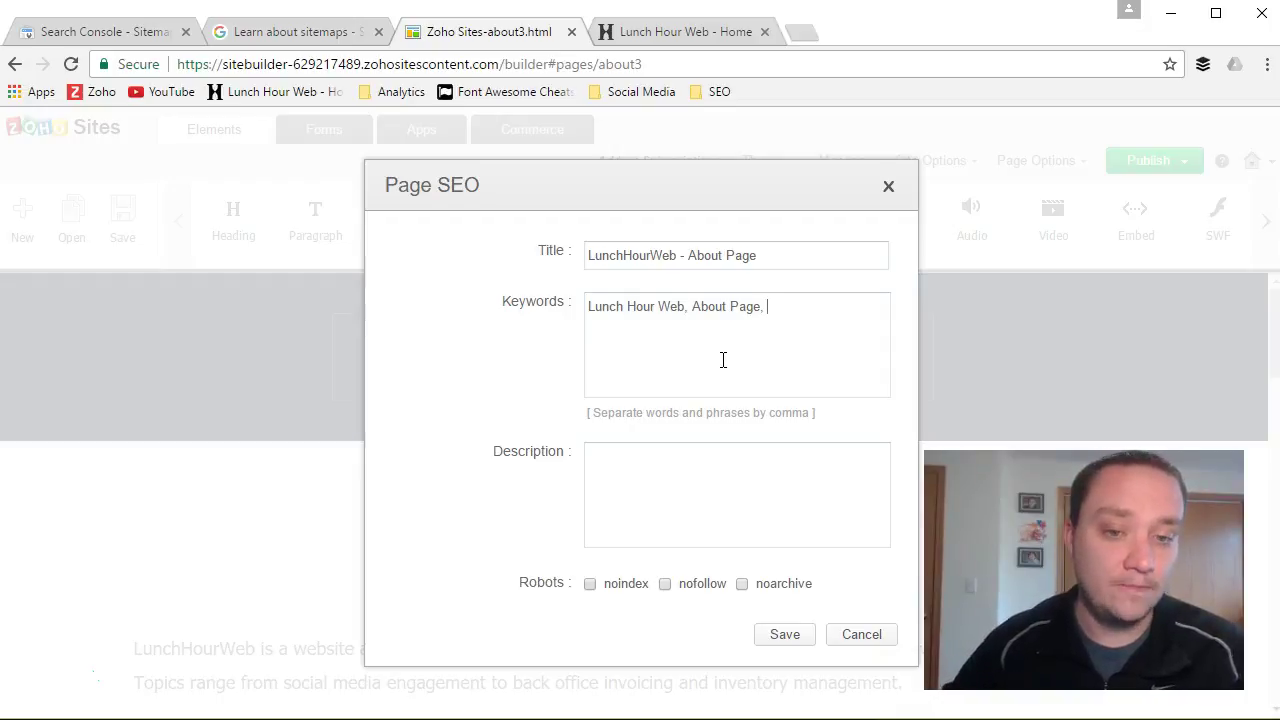
Browse the live Lunch Hour Web About page for text suited to the SEO description, and return to the Page SEO settings.
click(671, 471)
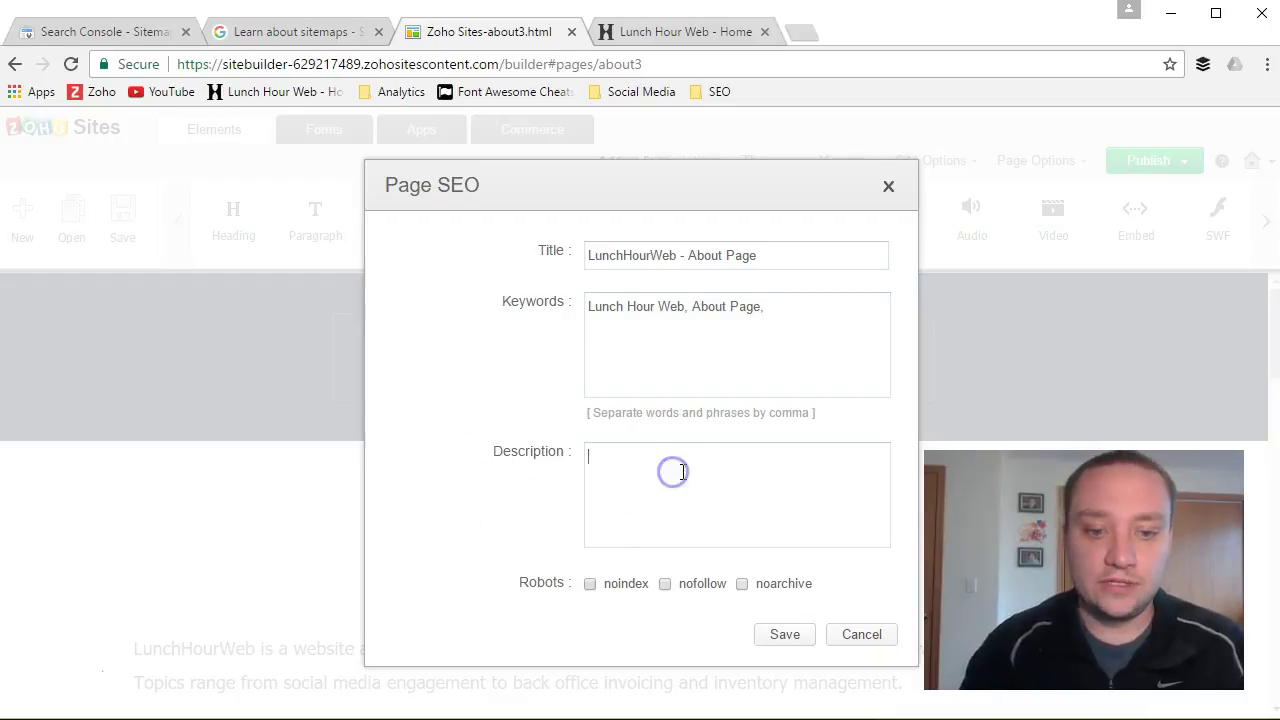
click(656, 28)
click(510, 193)
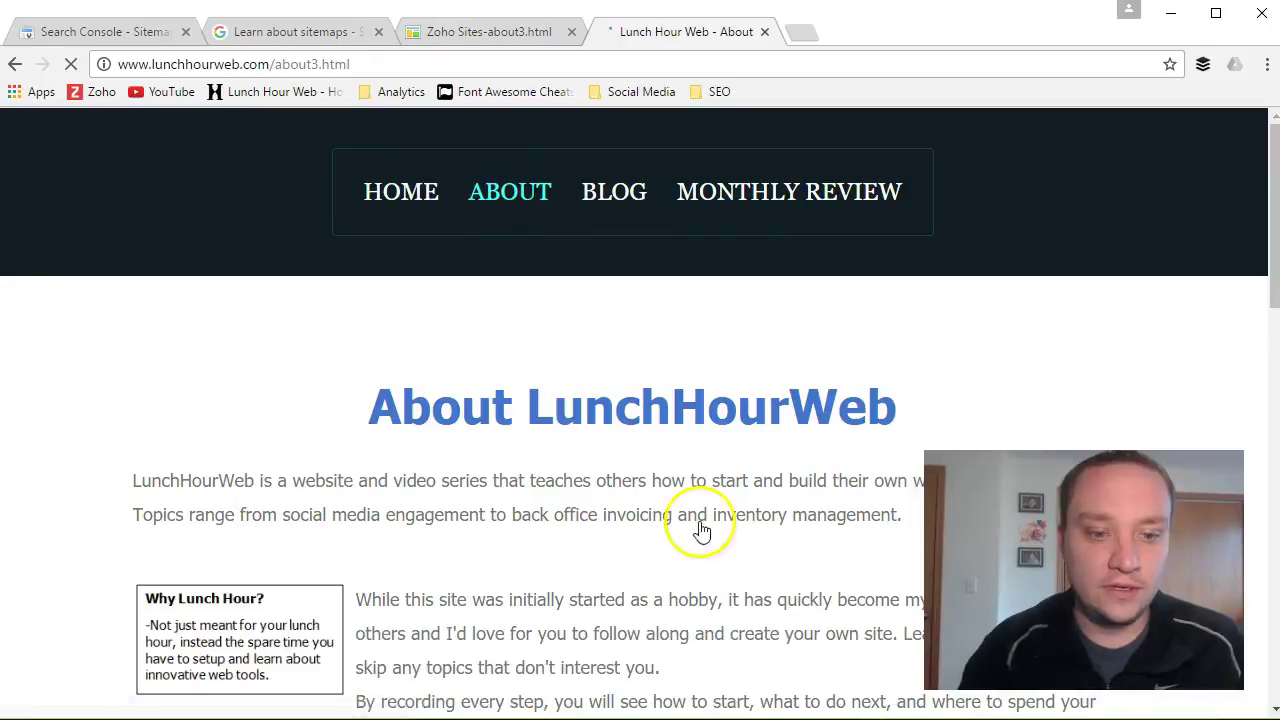
scroll(560, 590, down, 1)
scroll(586, 514, down, 4)
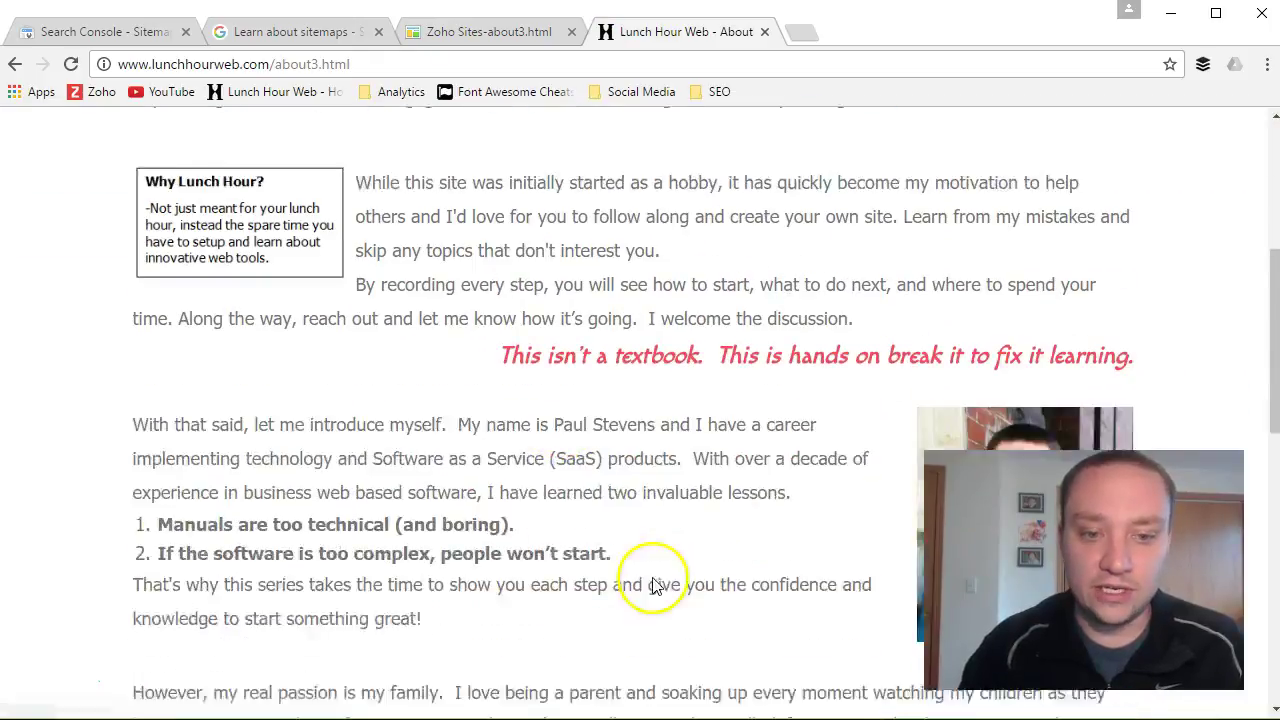
click(471, 30)
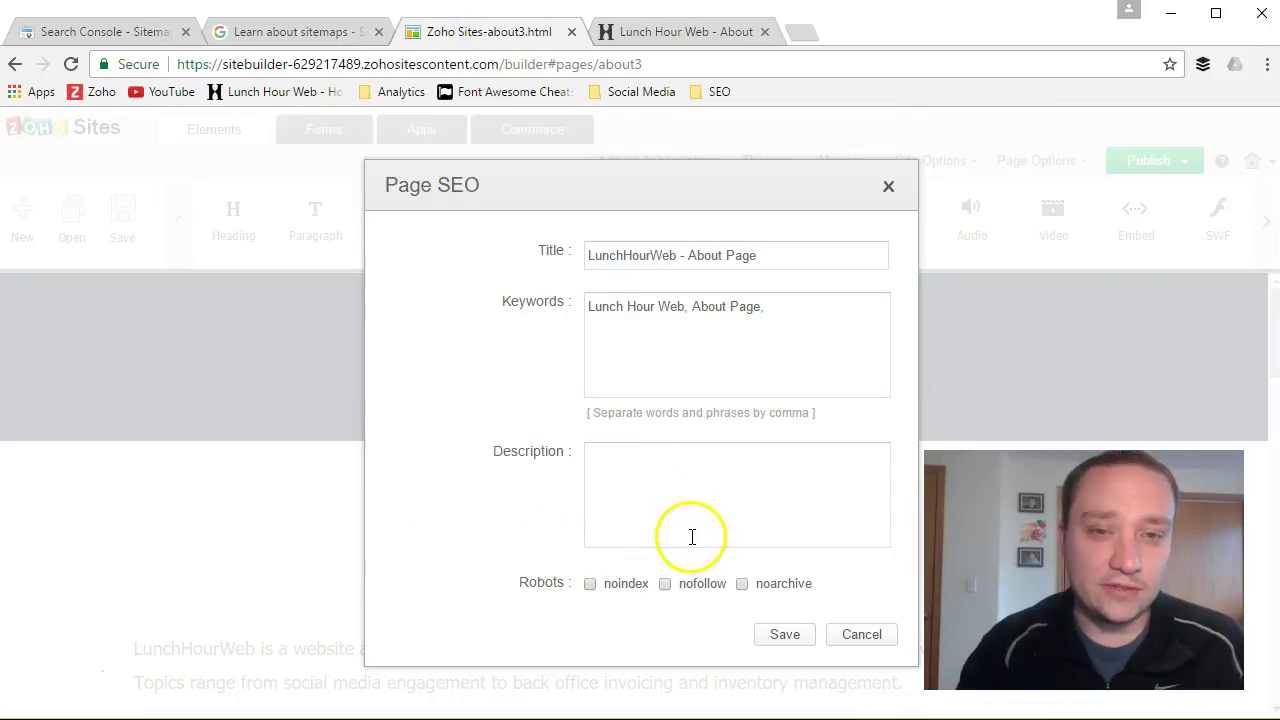
Search Google for "memorial day" in a new browser tab and examine the description snippets under the results.
click(805, 33)
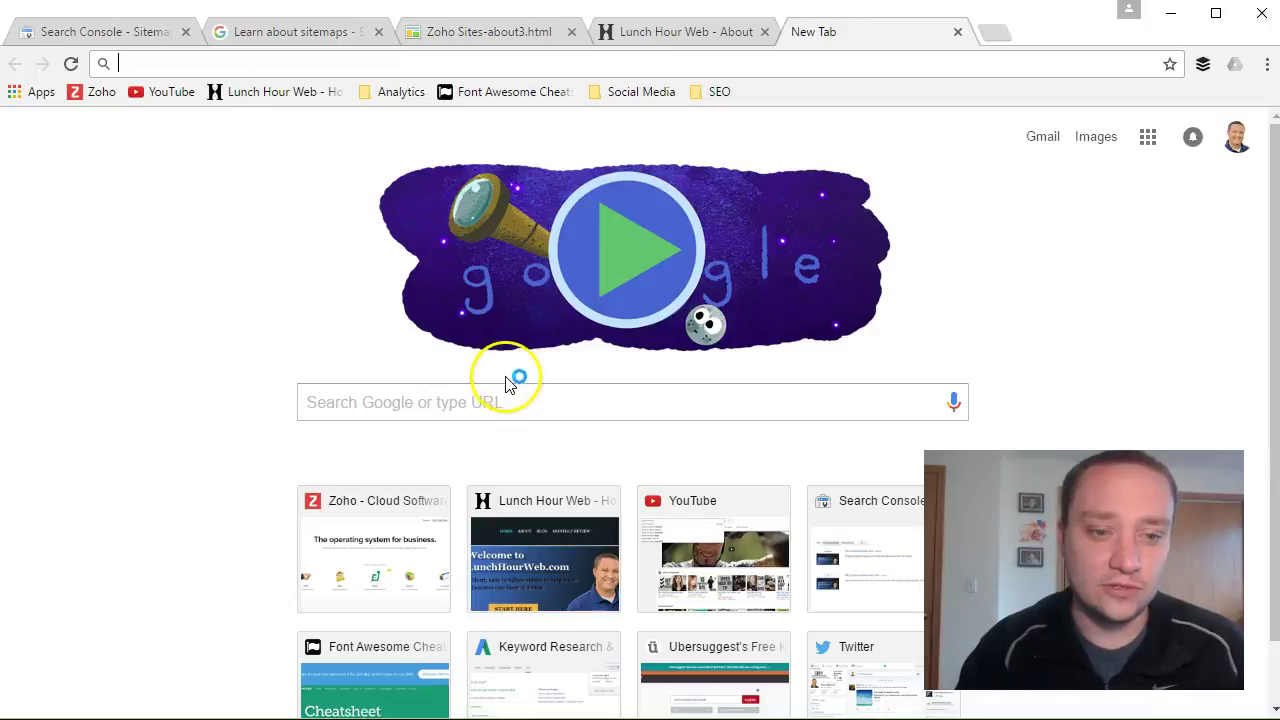
click(513, 392)
text(memorial)
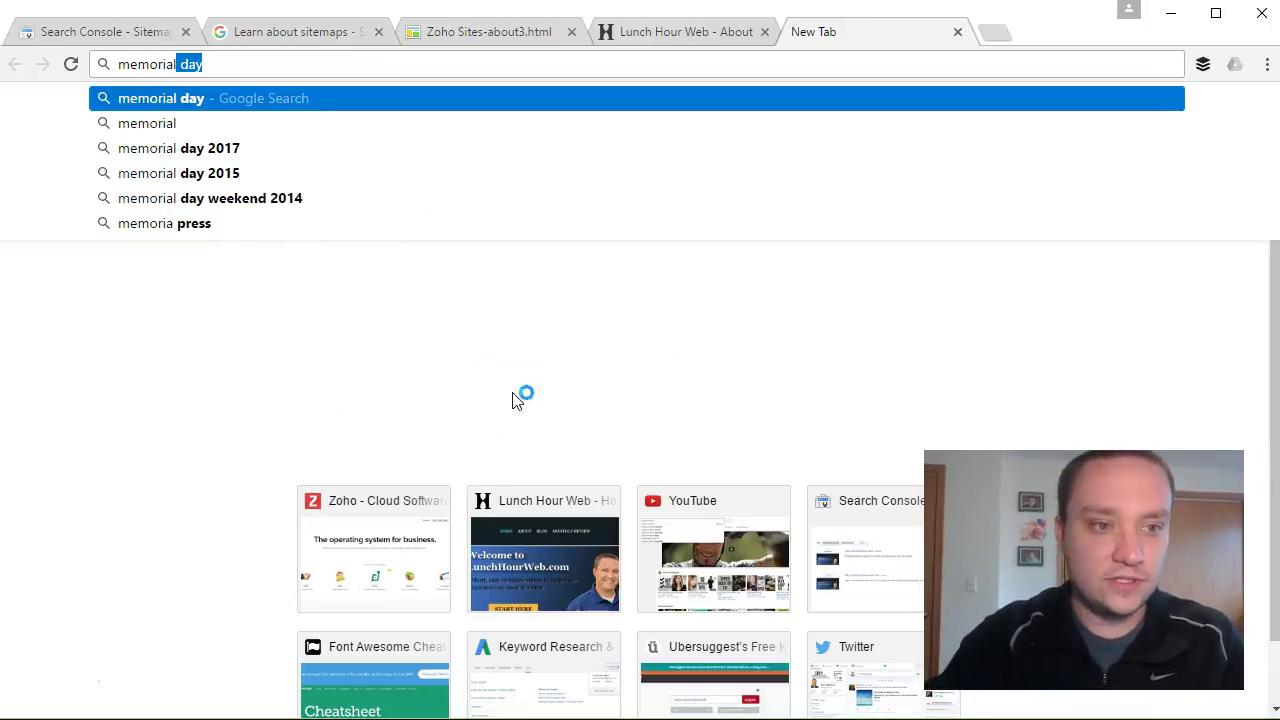
key(Return)
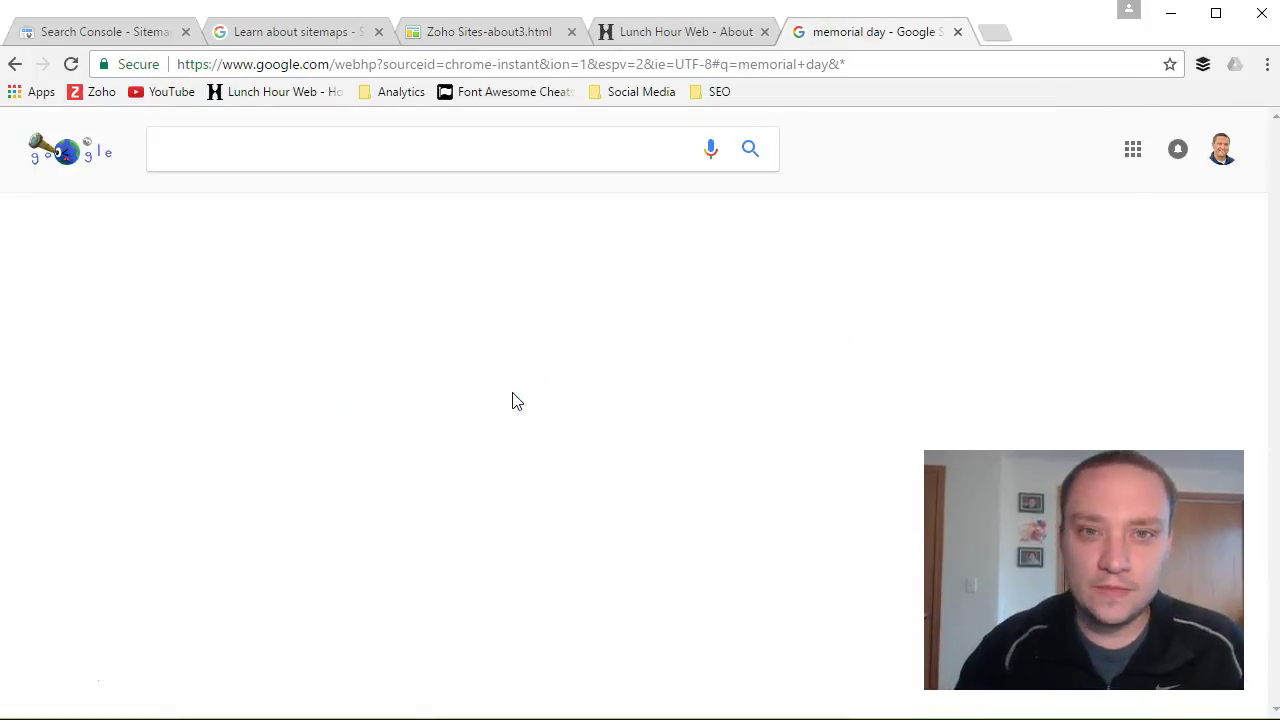
drag(163, 449, 521, 475)
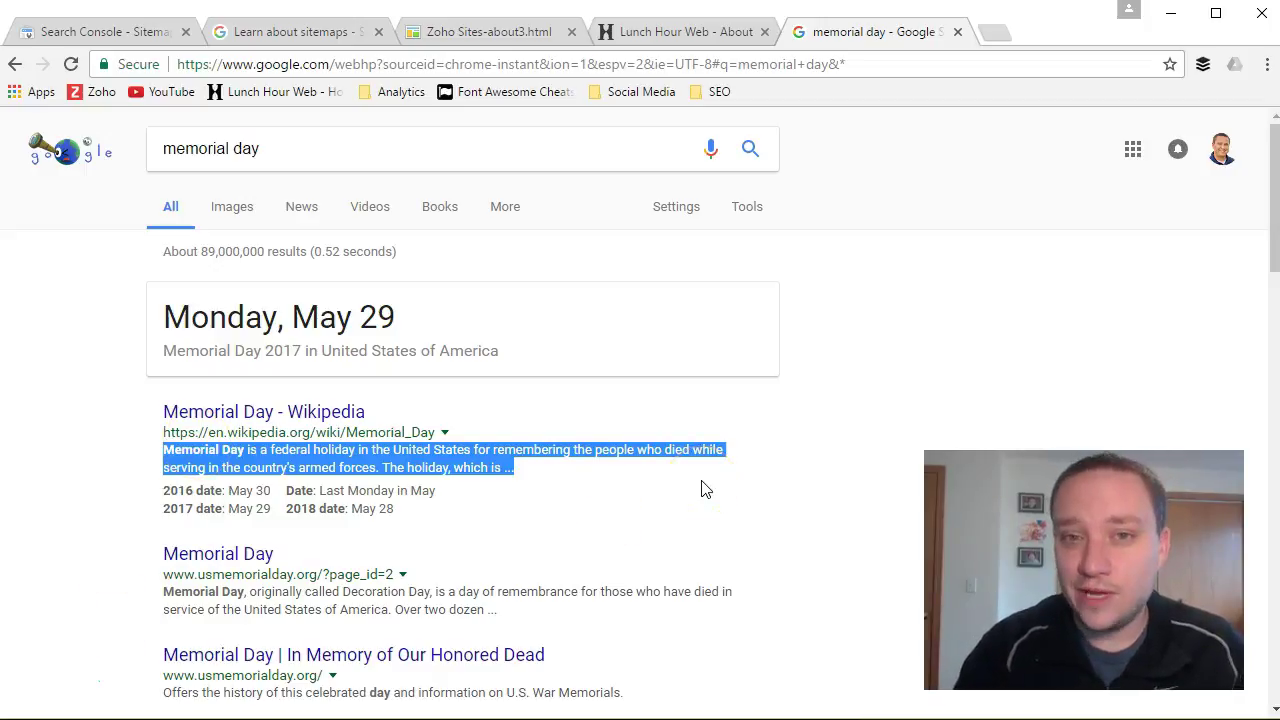
click(515, 470)
drag(515, 470, 506, 470)
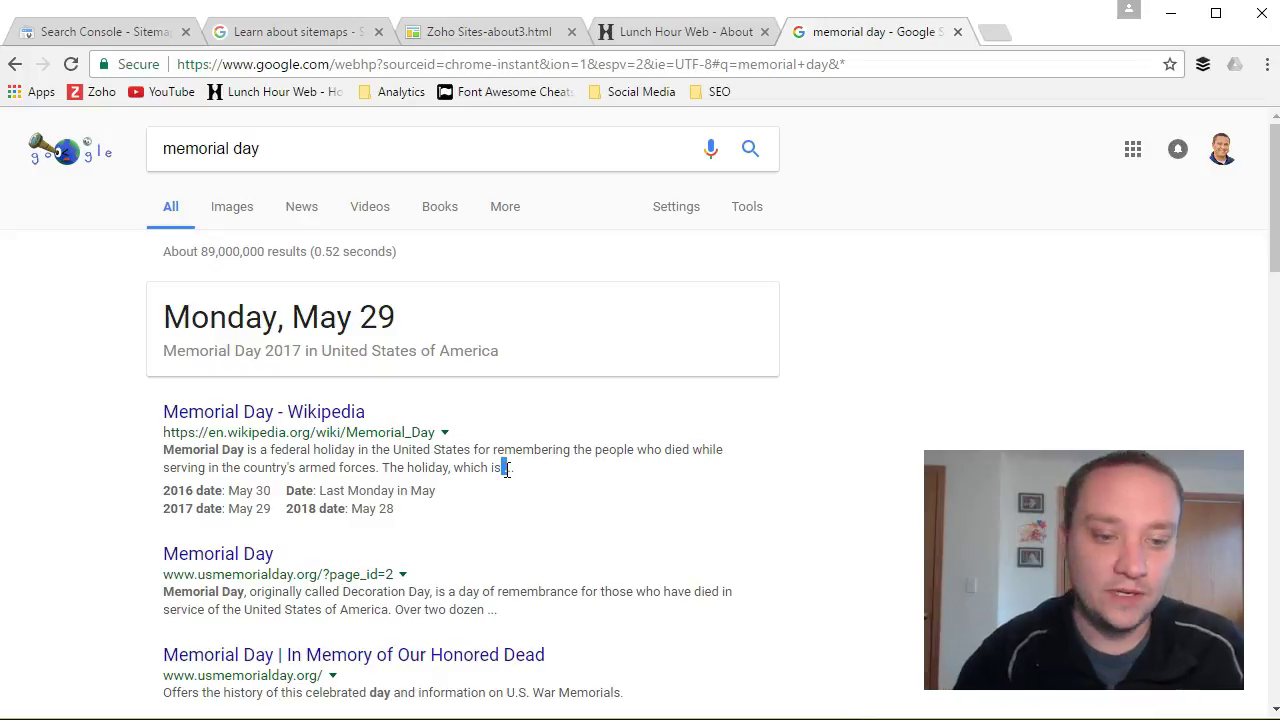
scroll(420, 520, down, 1)
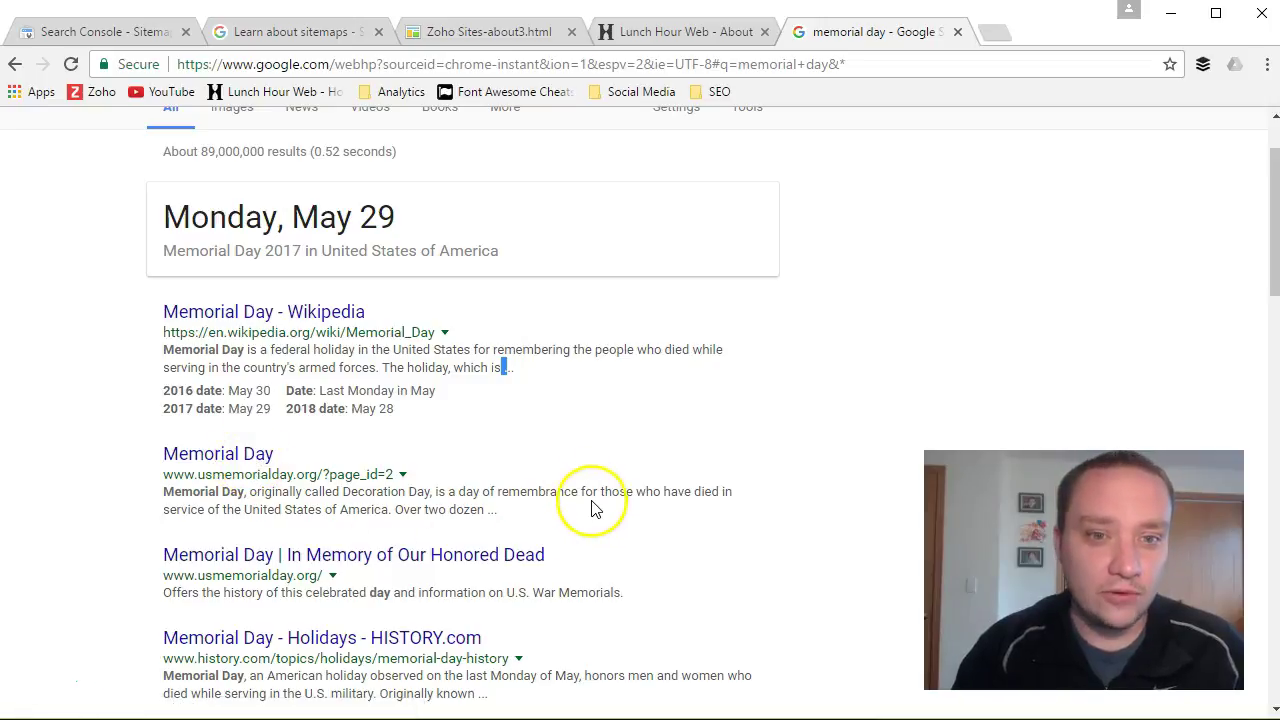
Highlight the introductory paragraph under "About LunchHourWeb" on the live About page, and return to the empty SEO description.
click(660, 32)
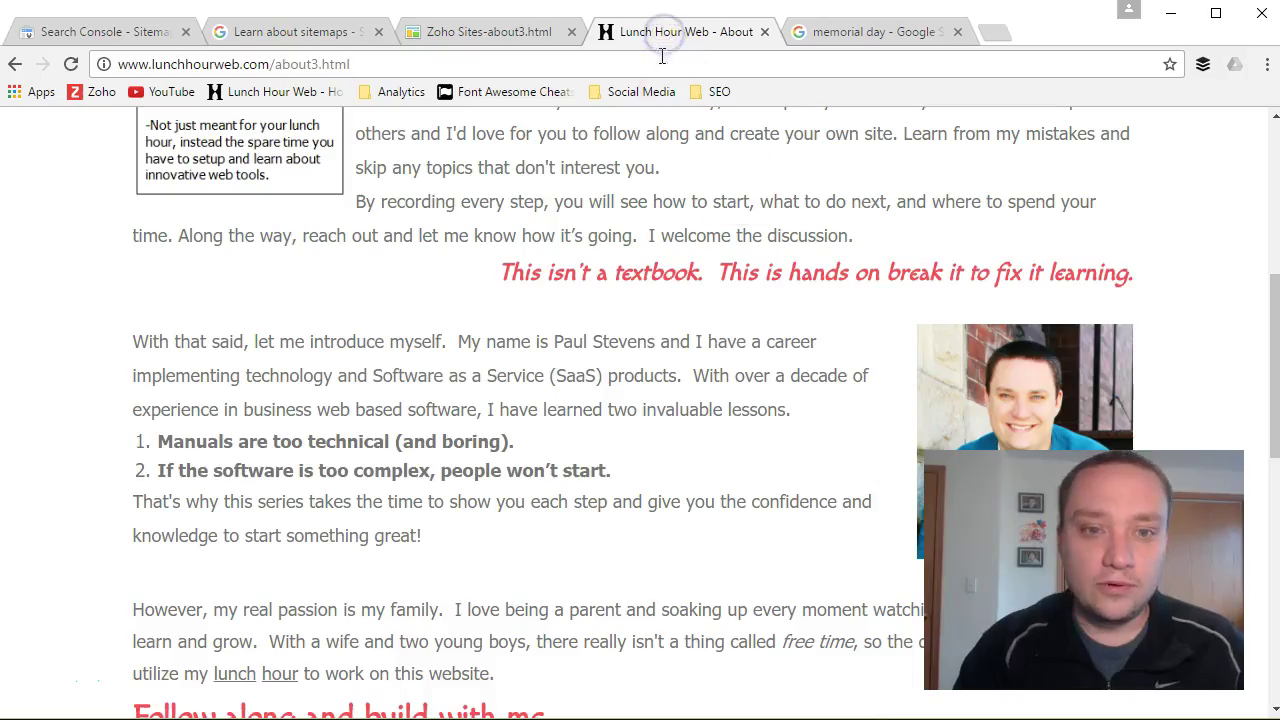
click(472, 28)
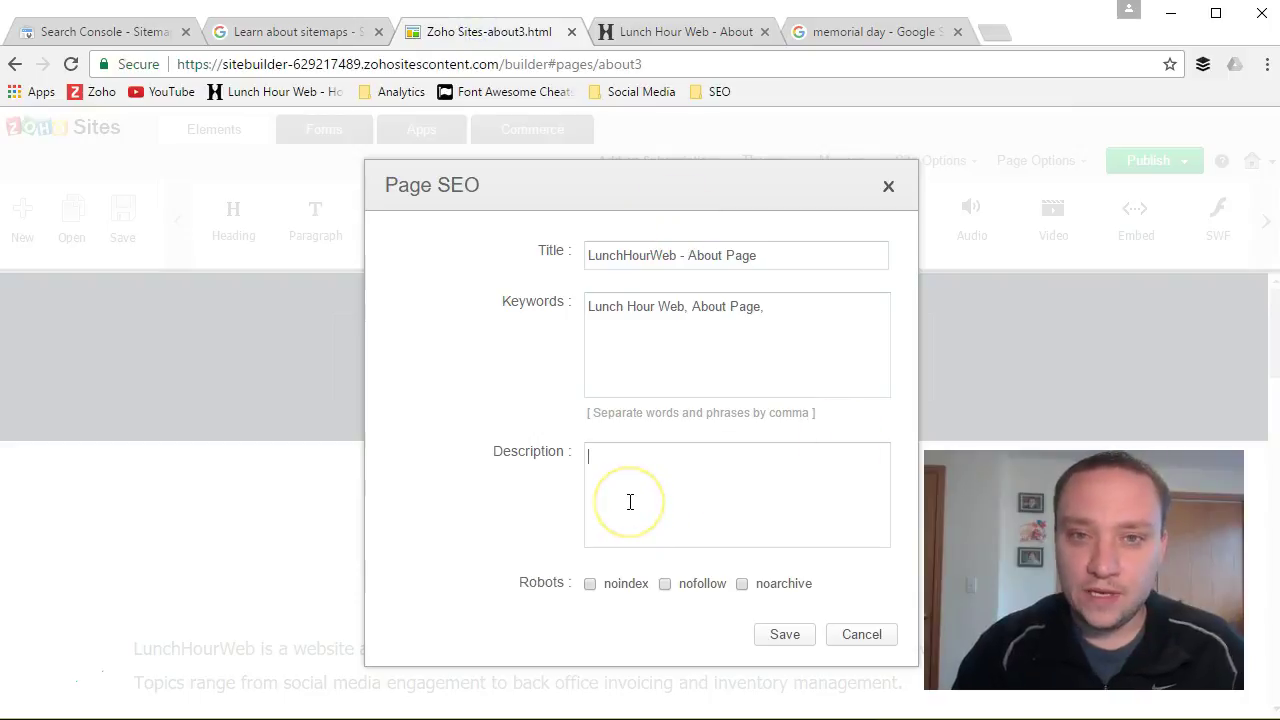
click(630, 30)
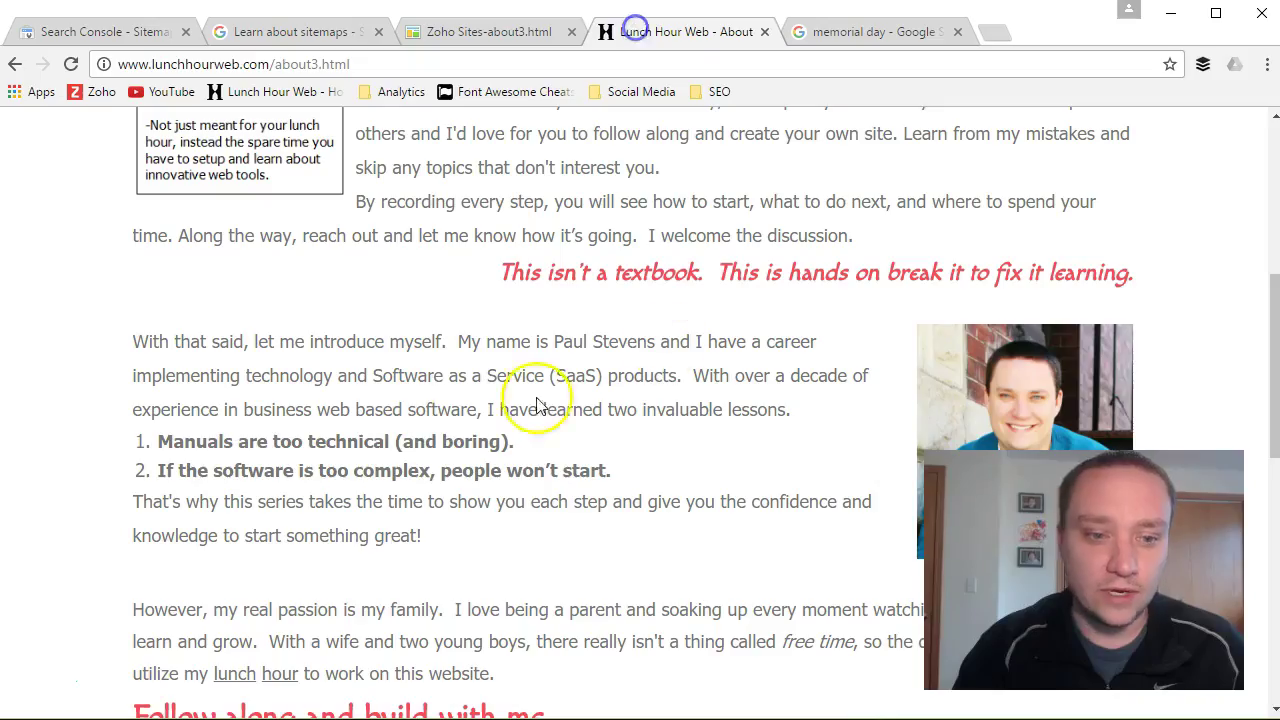
scroll(470, 400, up, 4)
drag(151, 380, 943, 398)
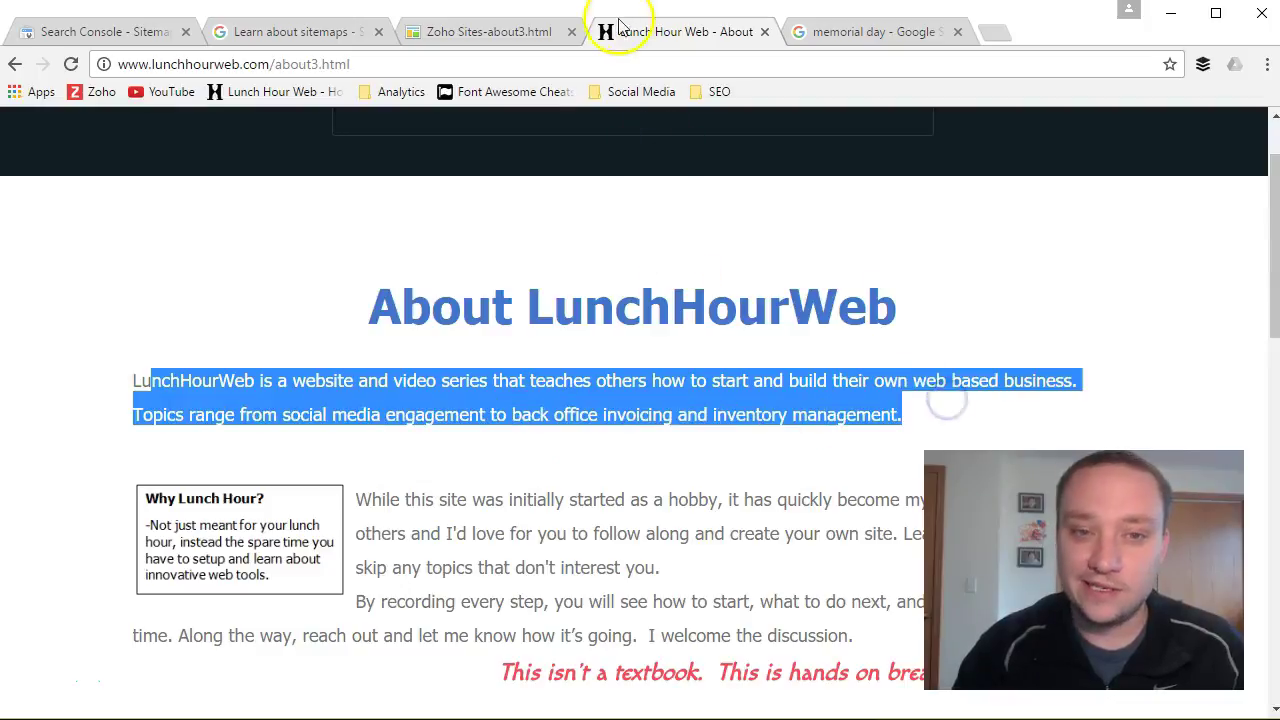
click(487, 35)
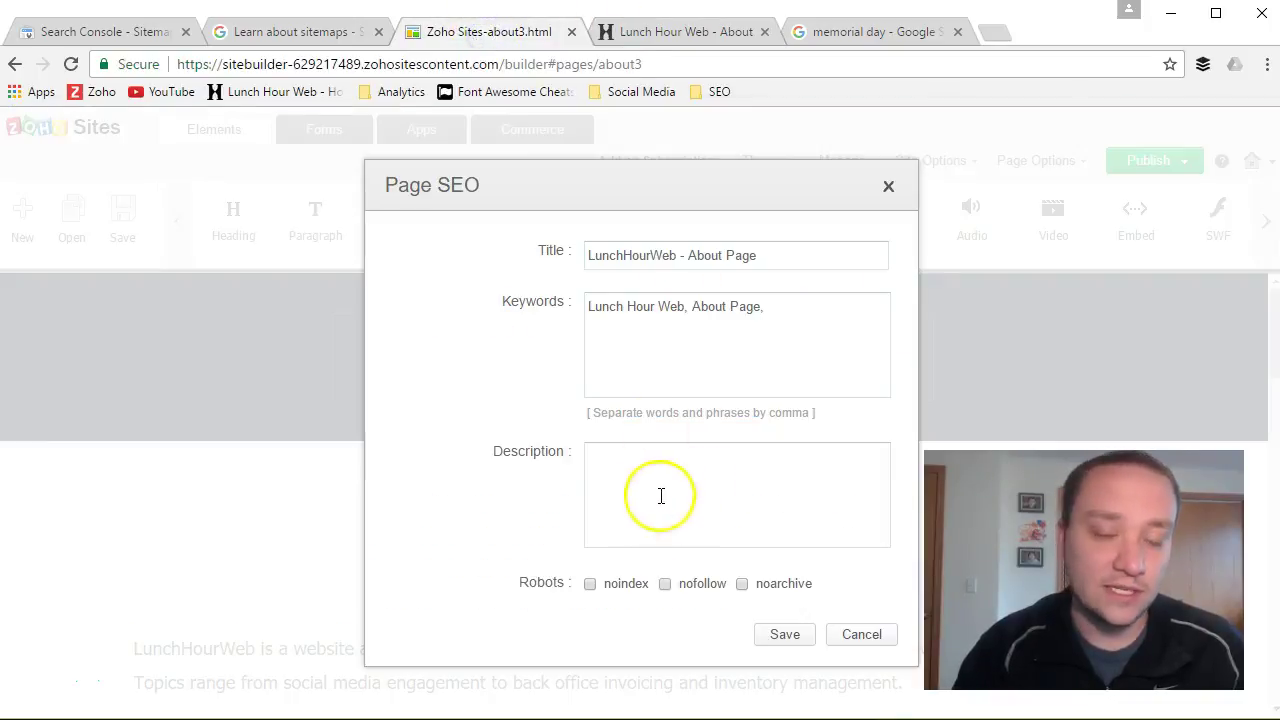
click(694, 481)
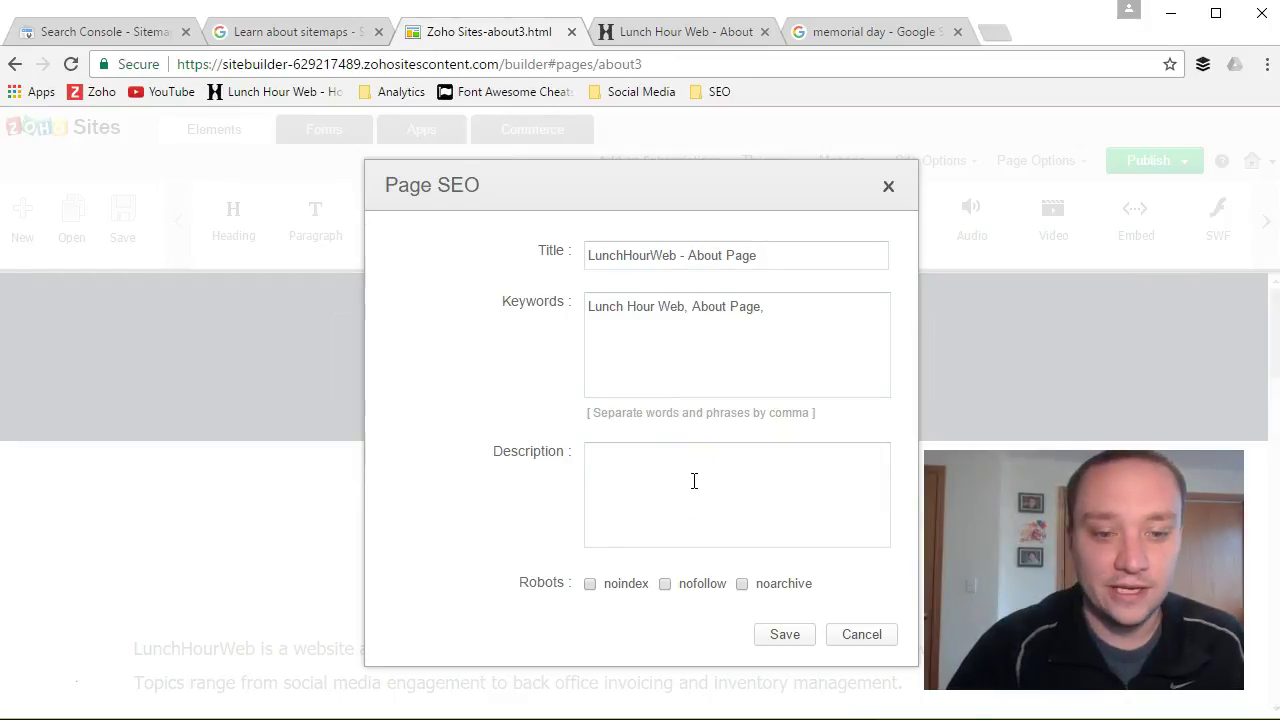
Copy the live About page's introductory paragraph into the About page's SEO description.
click(651, 31)
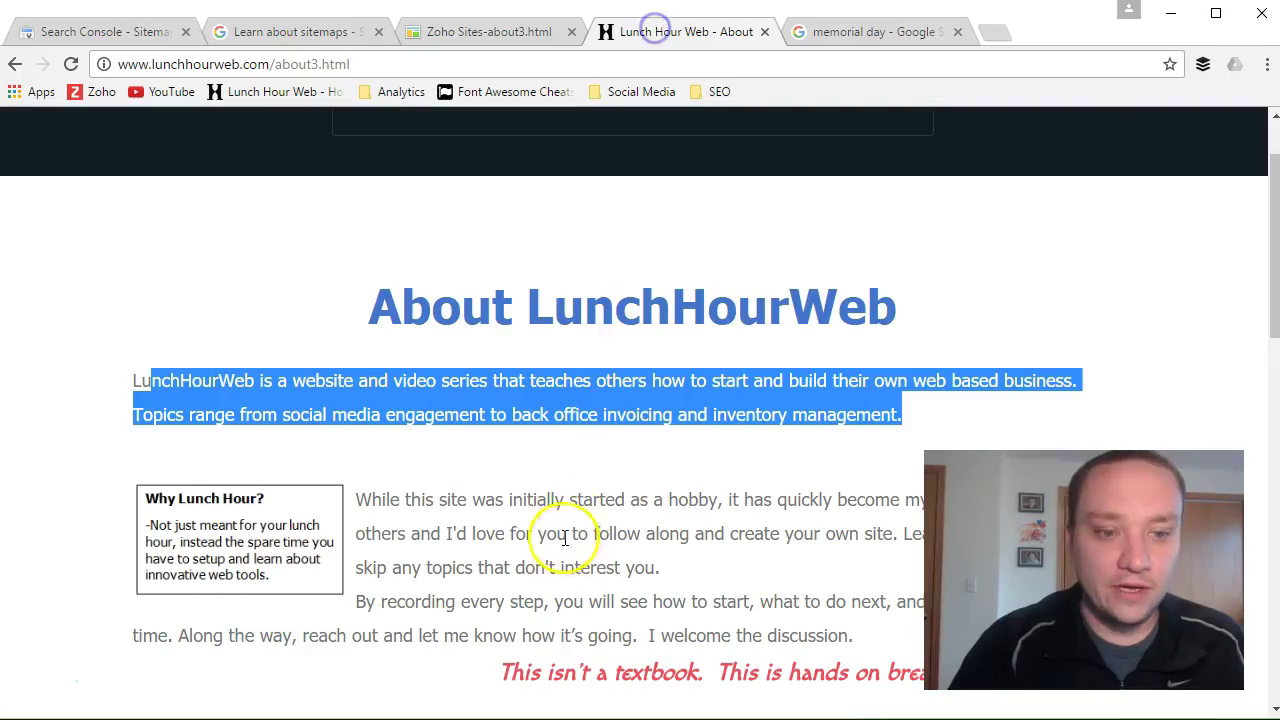
right_click(218, 291)
click(268, 306)
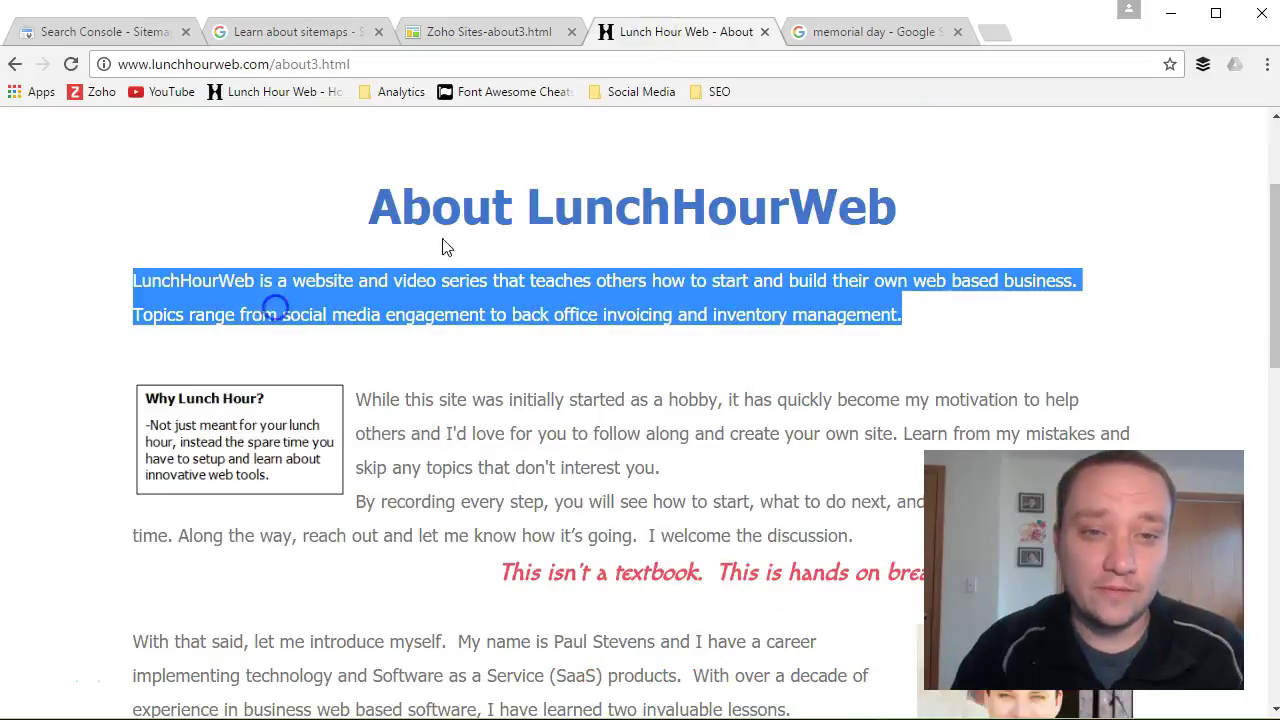
click(487, 33)
right_click(632, 475)
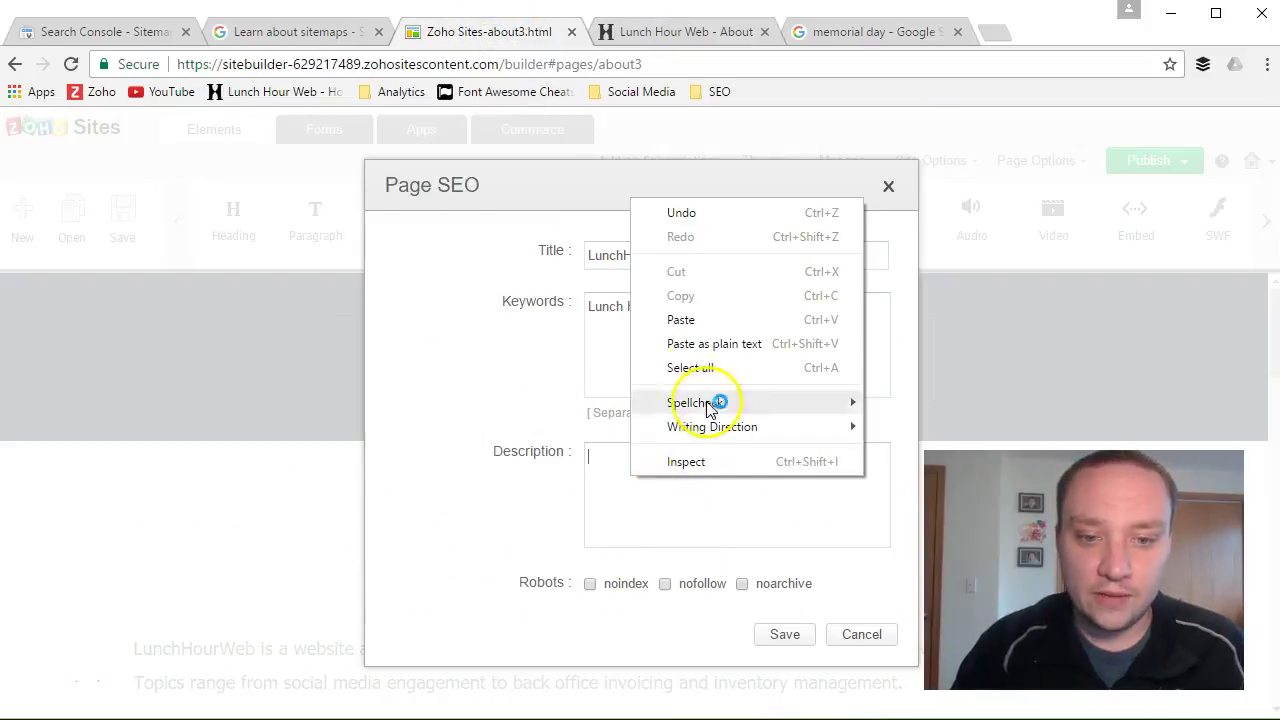
click(689, 320)
Switch to Notepad, paste the copied paragraph, and set the window to show the status bar with word wrap off.
click(313, 718)
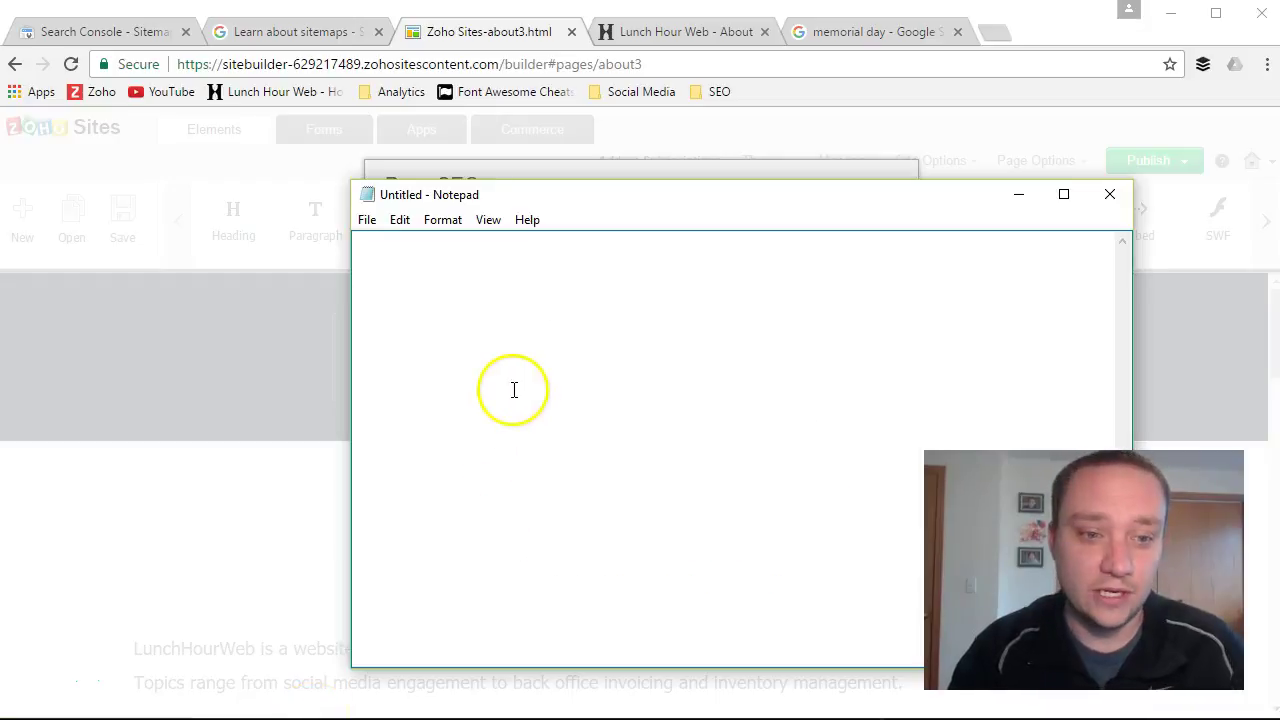
key(ctrl+v)
click(637, 242)
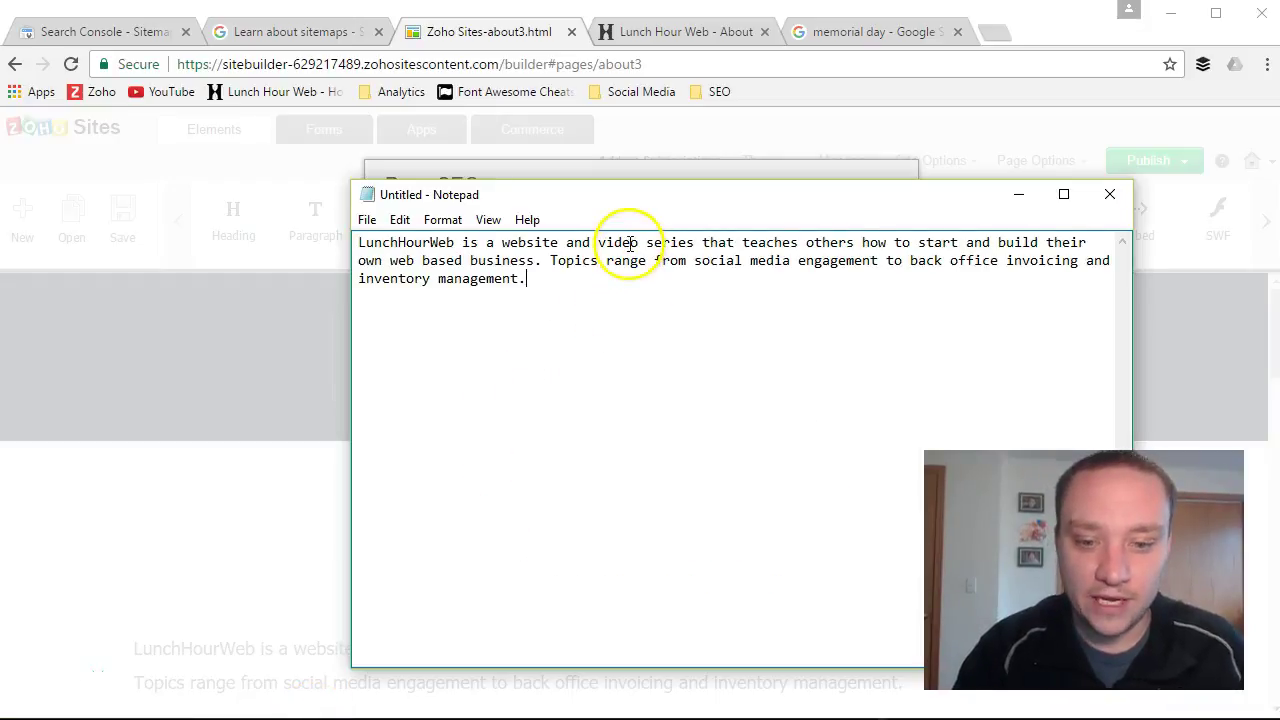
click(490, 221)
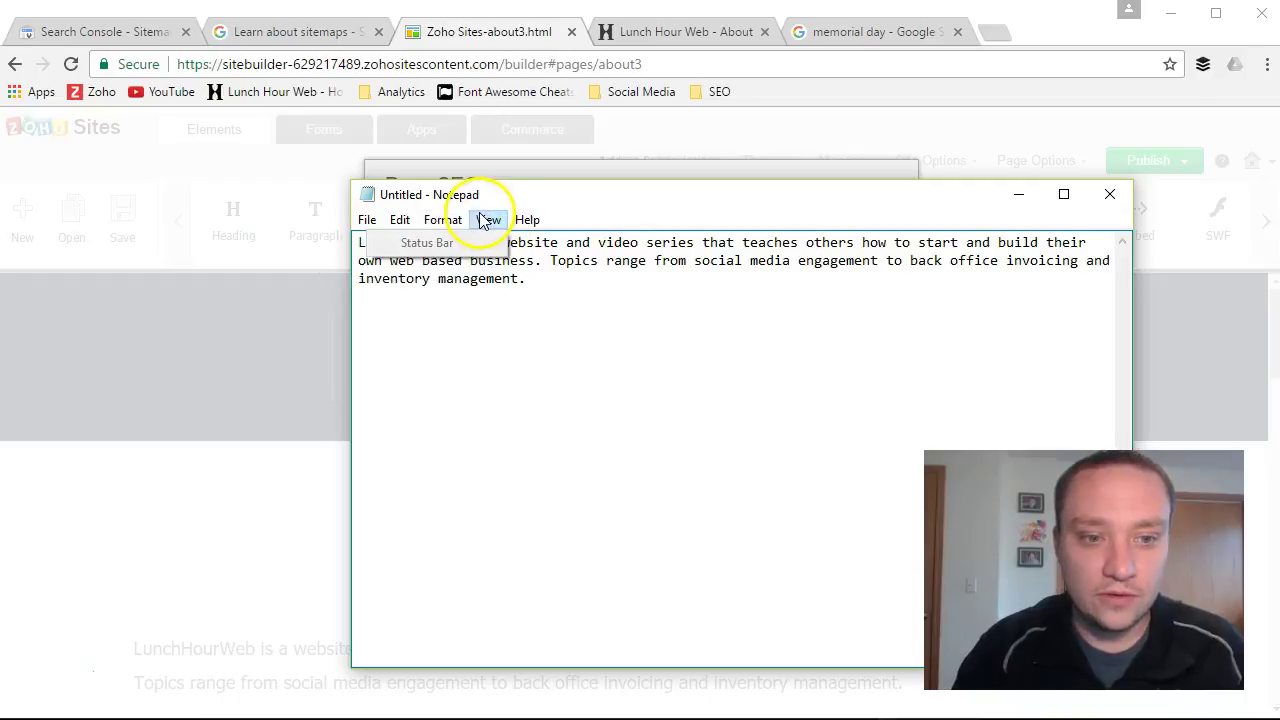
click(434, 244)
click(488, 219)
click(490, 243)
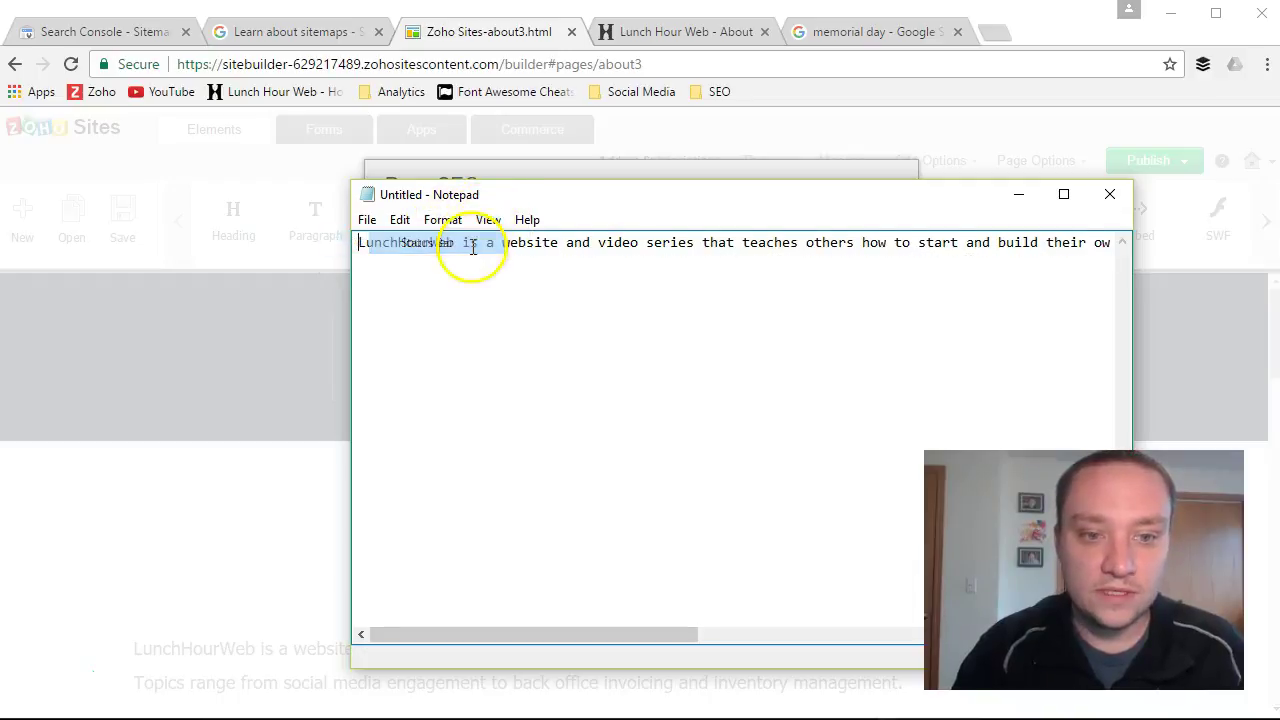
Check the character column at "their" and around the end of the first sentence in the pasted paragraph.
drag(851, 194, 593, 91)
click(737, 143)
click(820, 163)
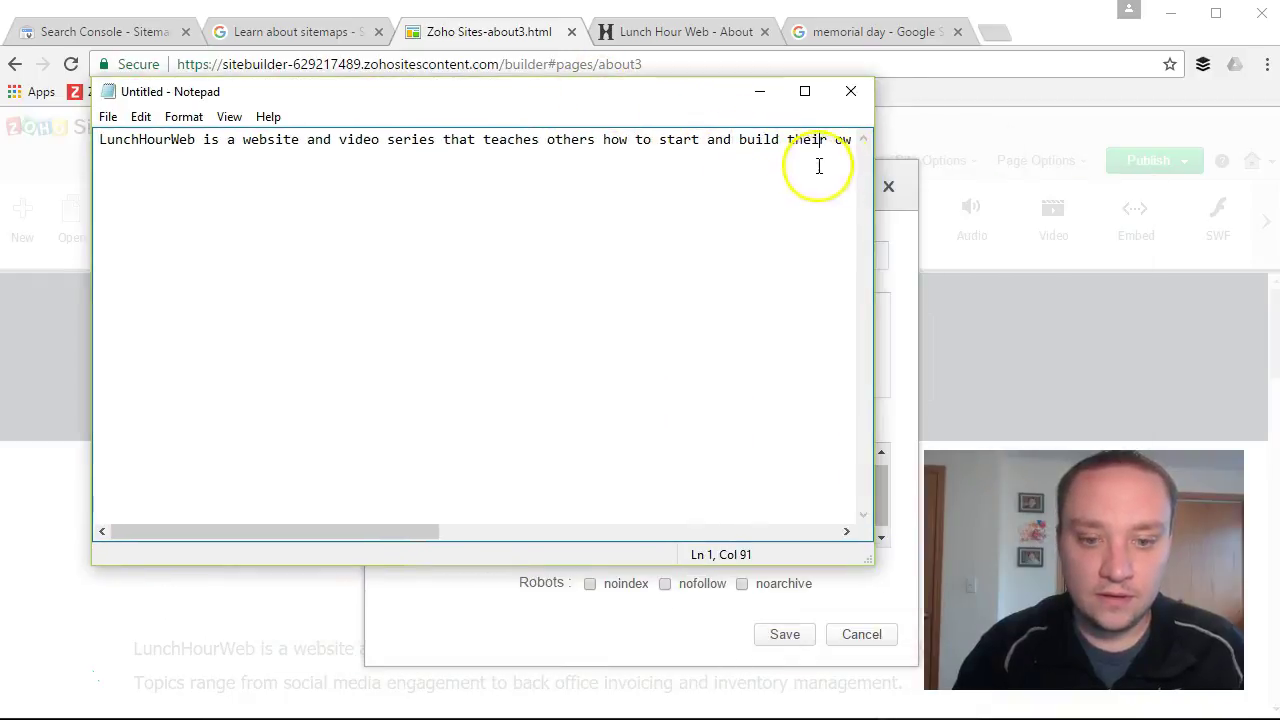
drag(434, 530, 550, 540)
click(684, 140)
click(731, 145)
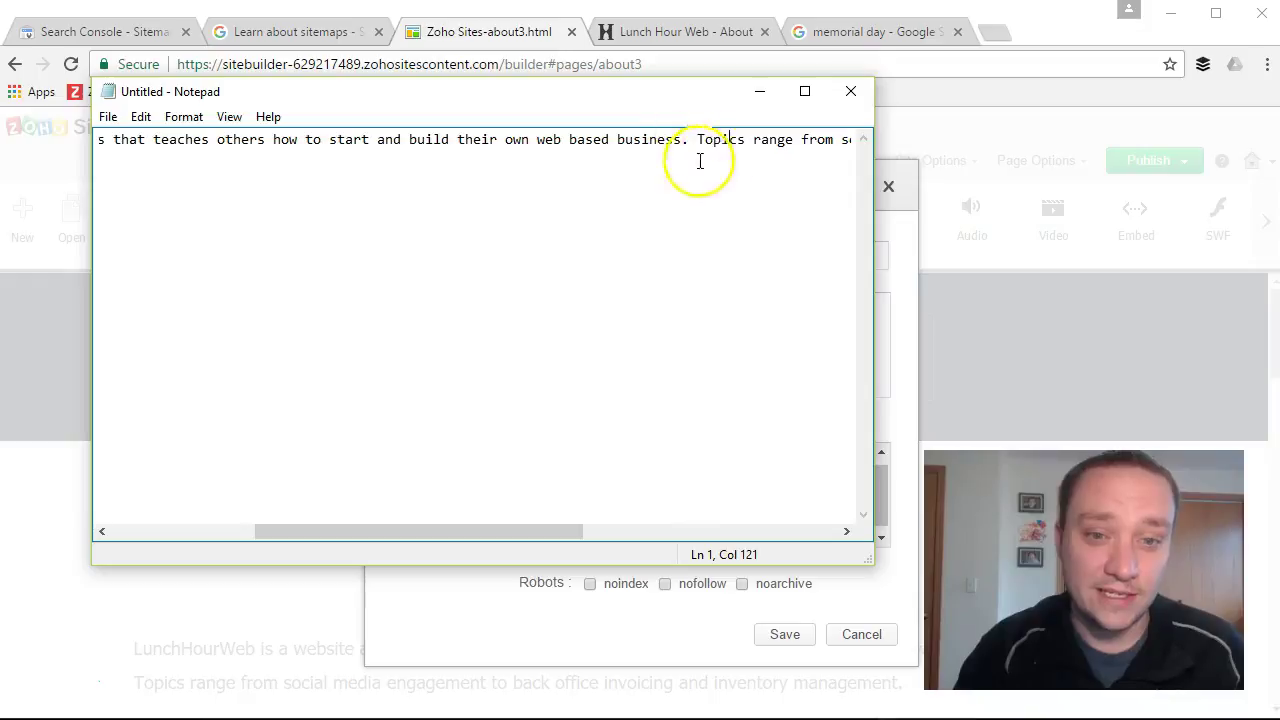
drag(549, 533, 617, 180)
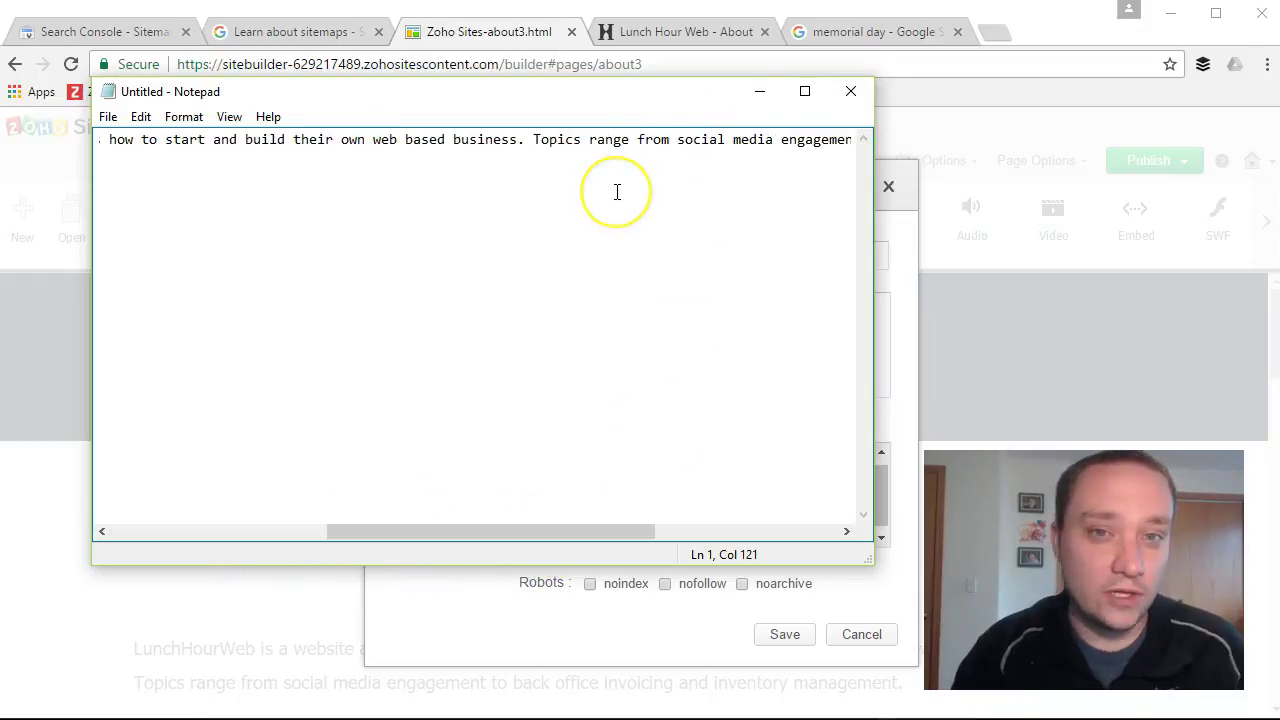
Minimize Notepad and save the About page's SEO settings.
click(760, 91)
click(775, 628)
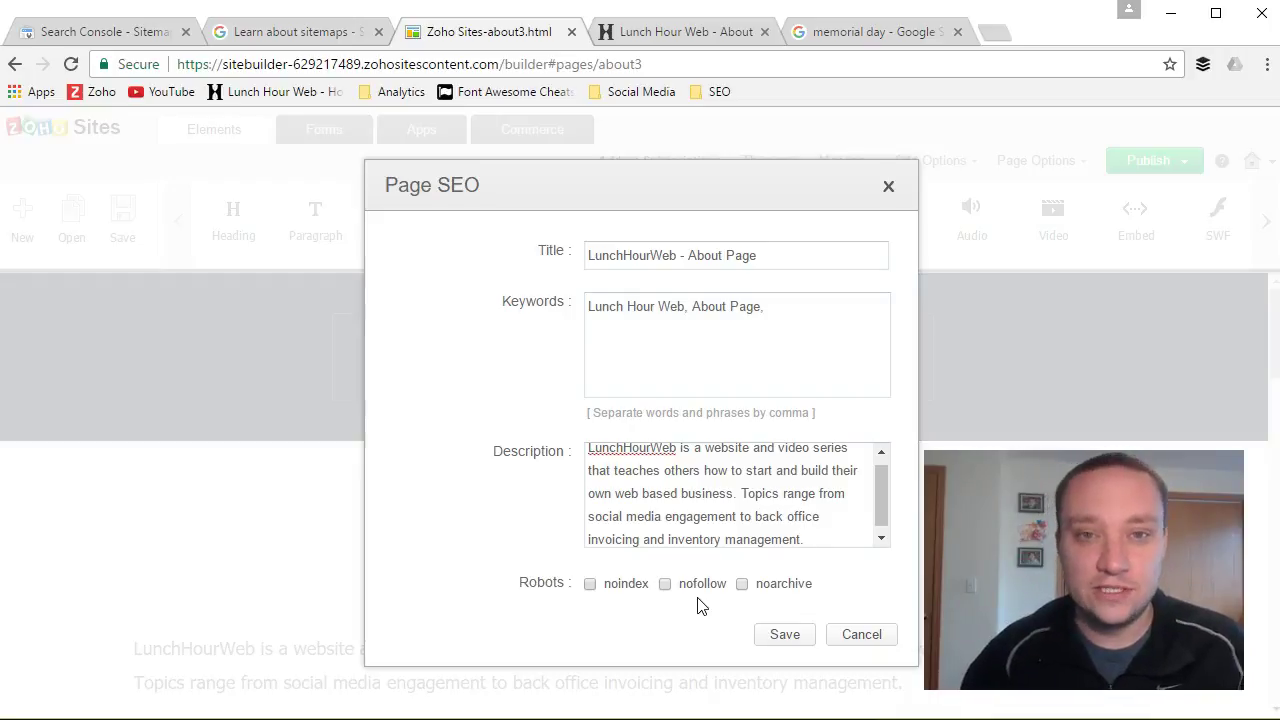
click(777, 638)
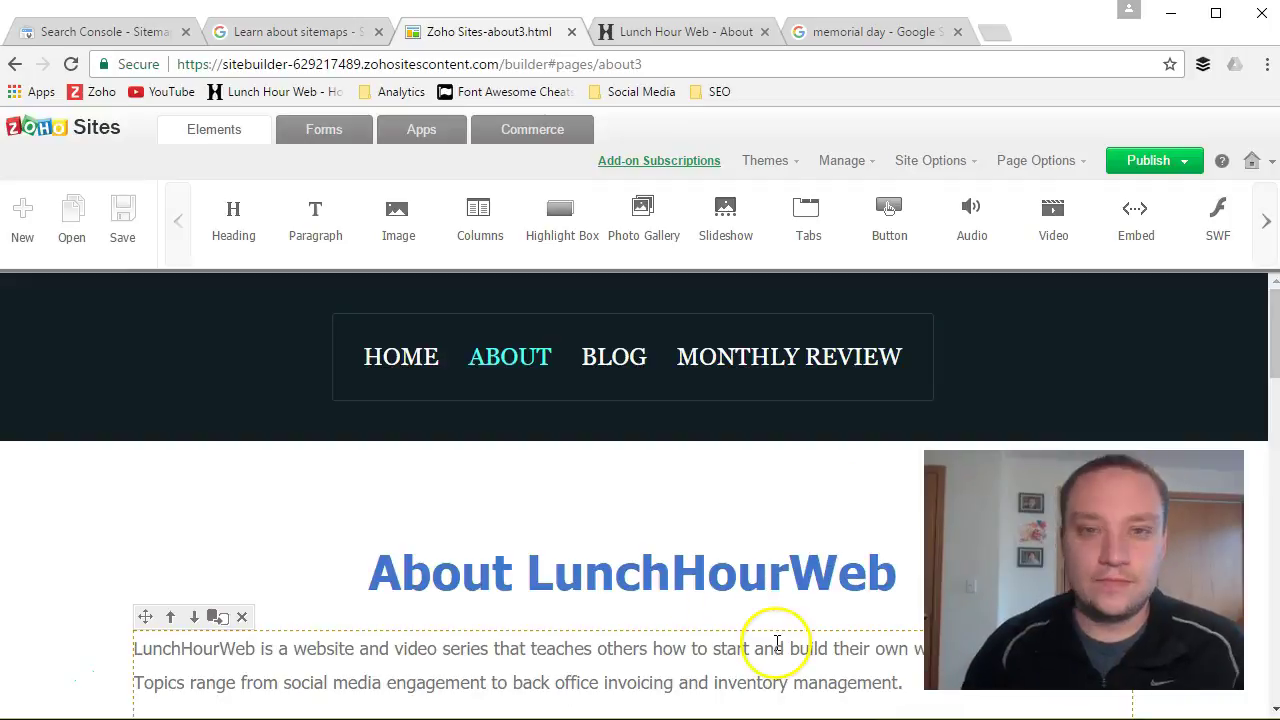